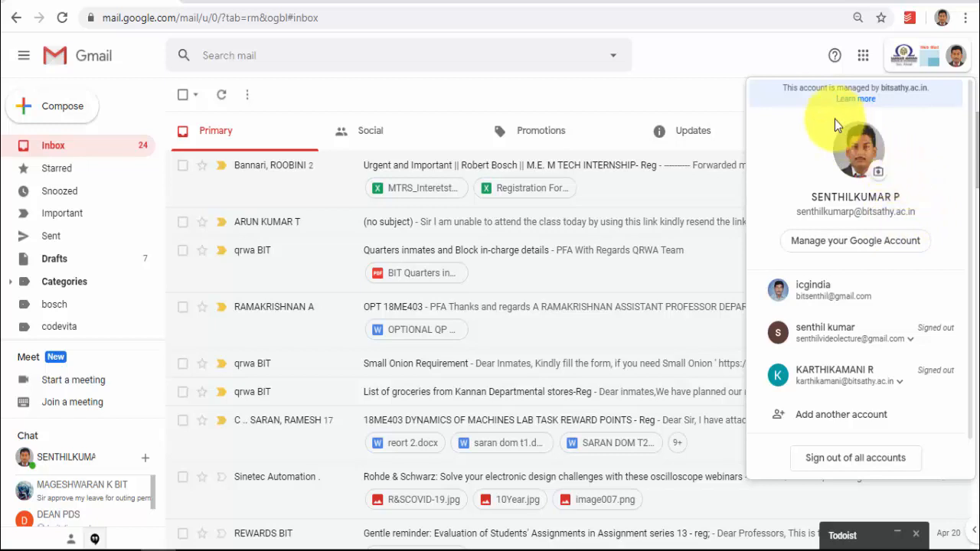
Close the account details and switch from Gmail to Google Classroom through the Google apps
{"action": "left_click", "coordinate": [778, 59]}
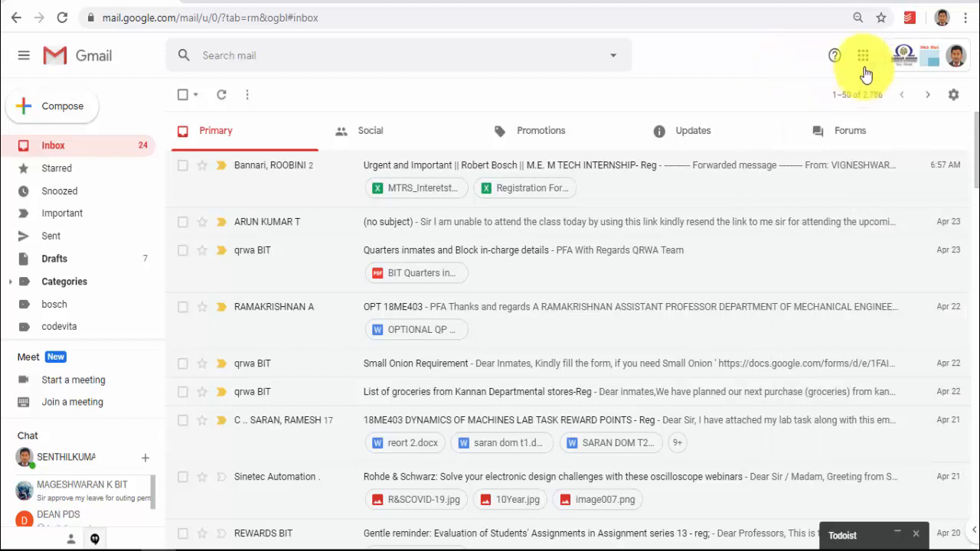
{"action": "left_click", "coordinate": [863, 61]}
{"action": "scroll", "coordinate": [882, 245], "scroll_direction": "down", "scroll_amount": 7}
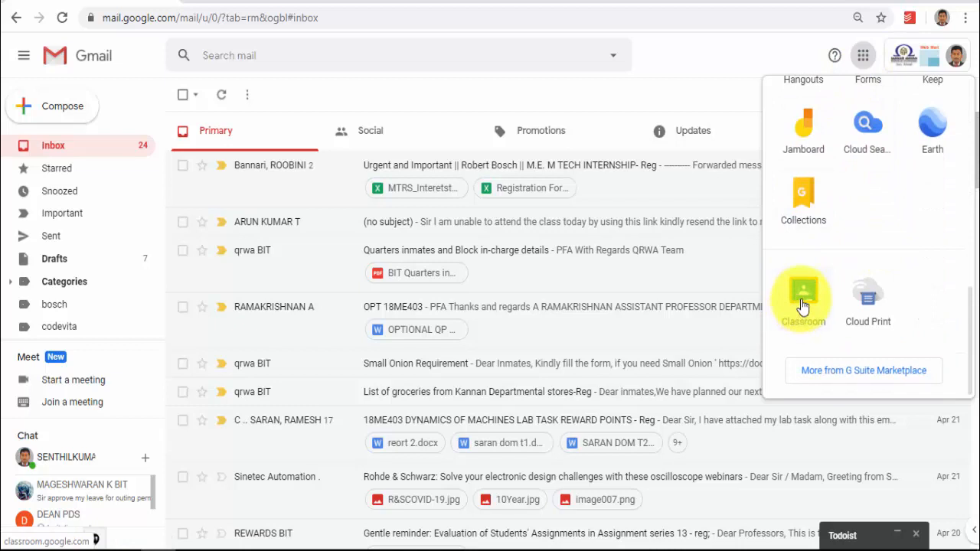
{"action": "left_click", "coordinate": [803, 306]}
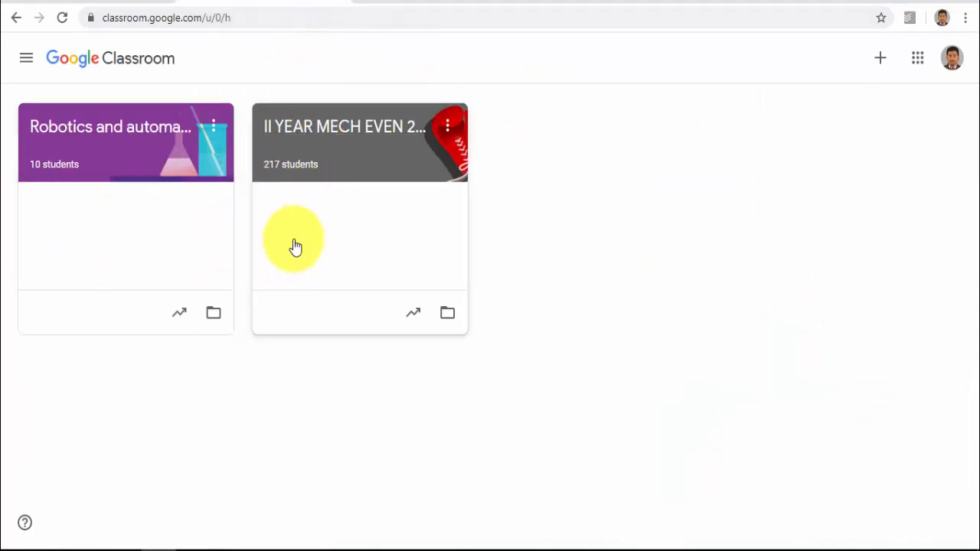
Create a new class named III YEAR MCT 2020 with the subject Control system, leaving section and room empty
{"action": "left_click", "coordinate": [882, 63]}
{"action": "left_click", "coordinate": [855, 94]}
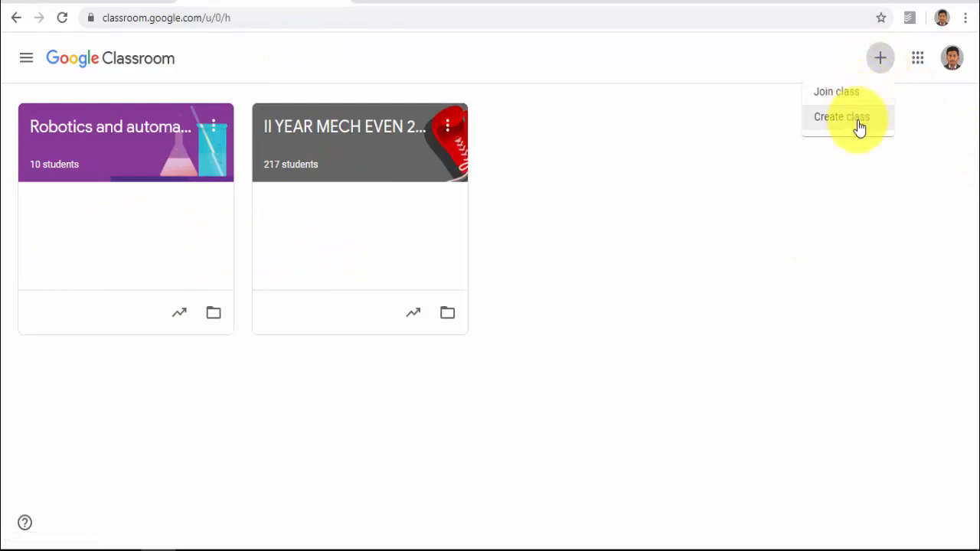
{"action": "left_click", "coordinate": [858, 124]}
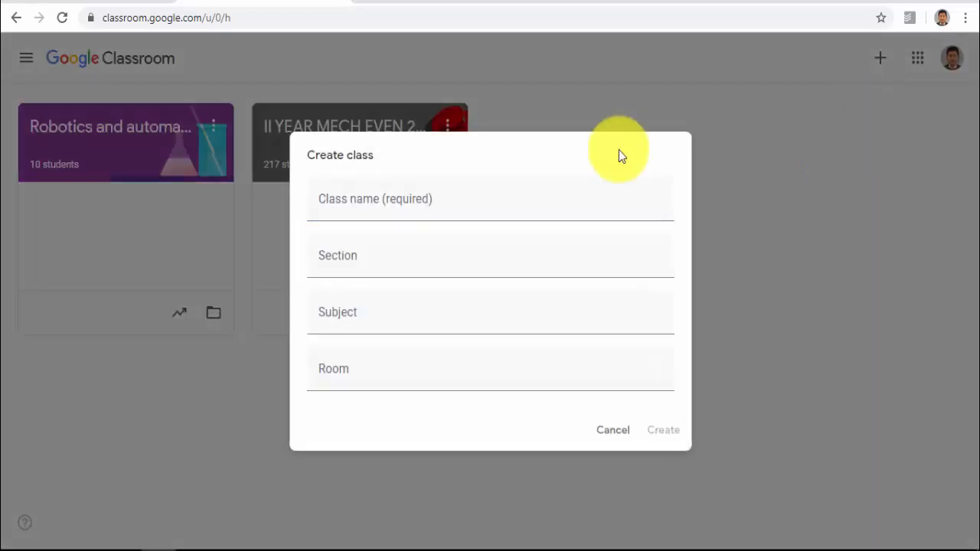
{"action": "left_click", "coordinate": [357, 199]}
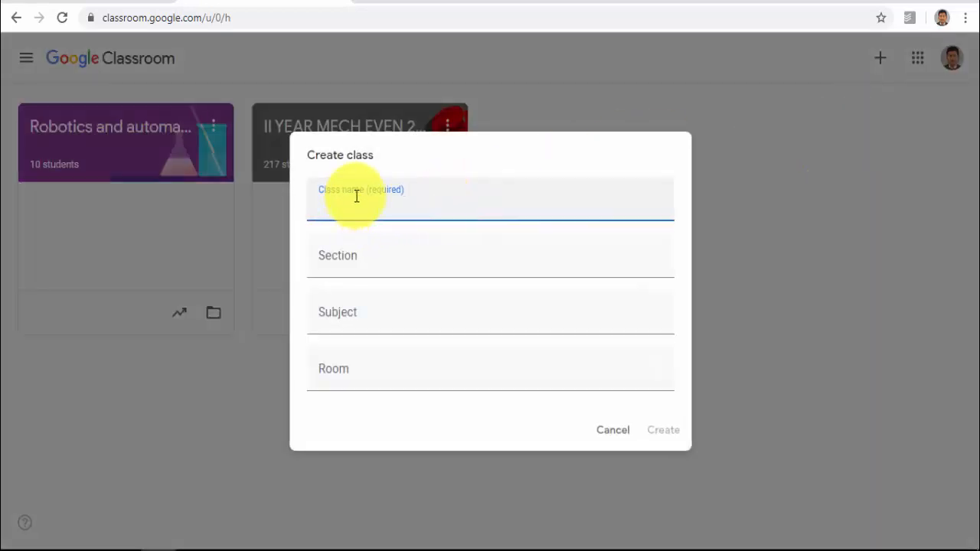
{"action": "type", "text": "III YEAR"}
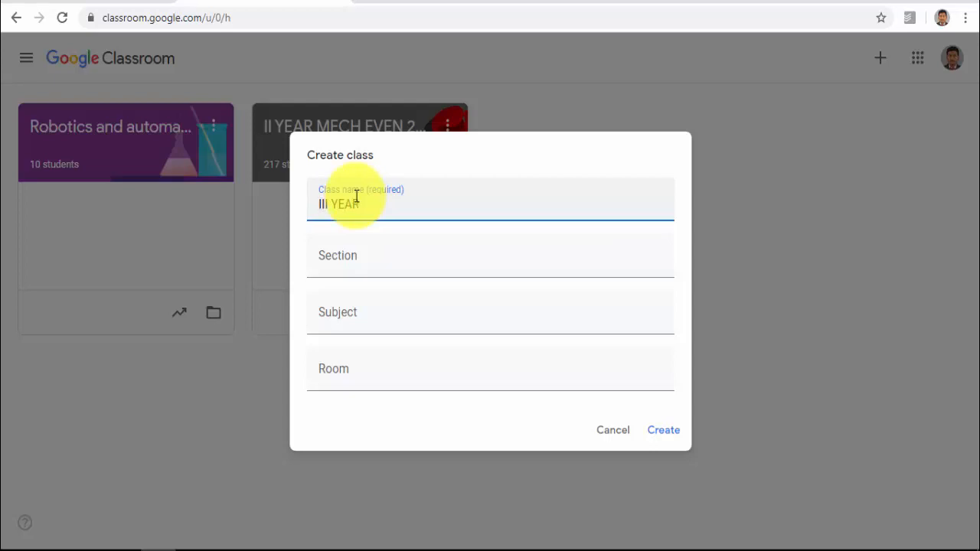
{"action": "left_click", "coordinate": [345, 308]}
{"action": "type", "text": "Control system"}
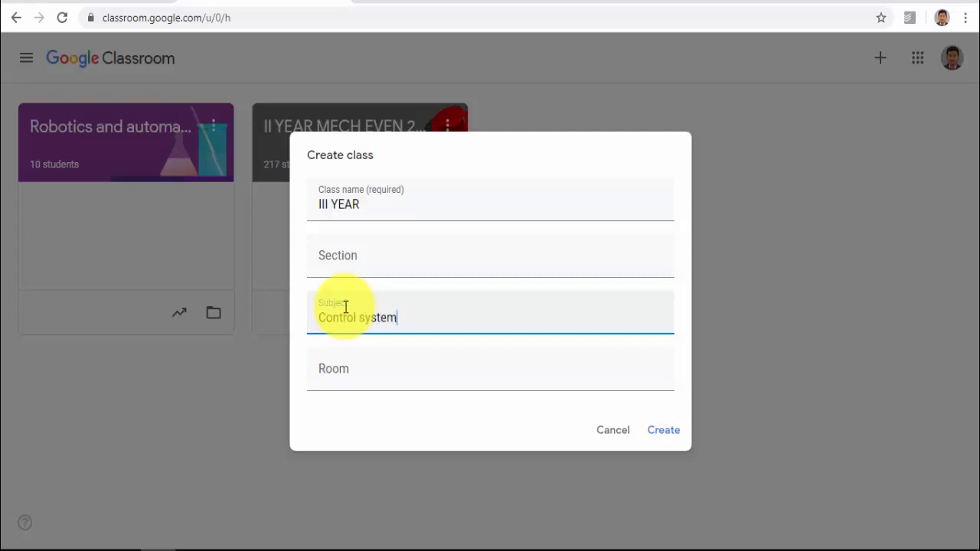
{"action": "left_click", "coordinate": [389, 206]}
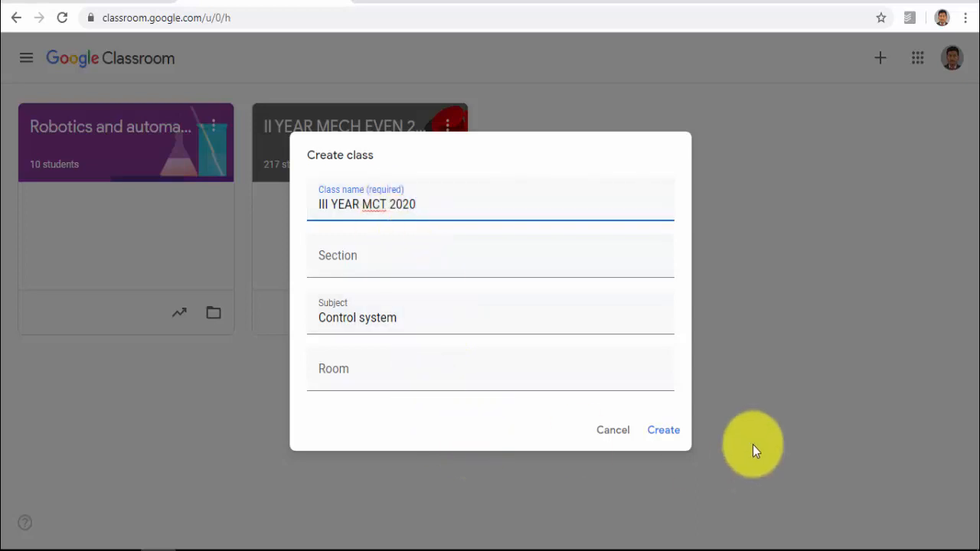
{"action": "left_click", "coordinate": [654, 434]}
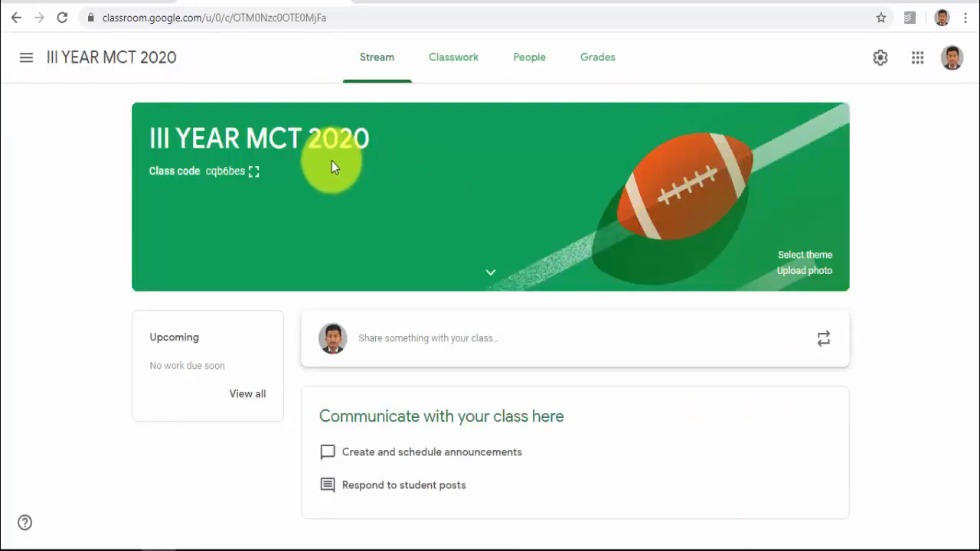
Highlight the class code in the banner of the new class
{"action": "double_click", "coordinate": [238, 172]}
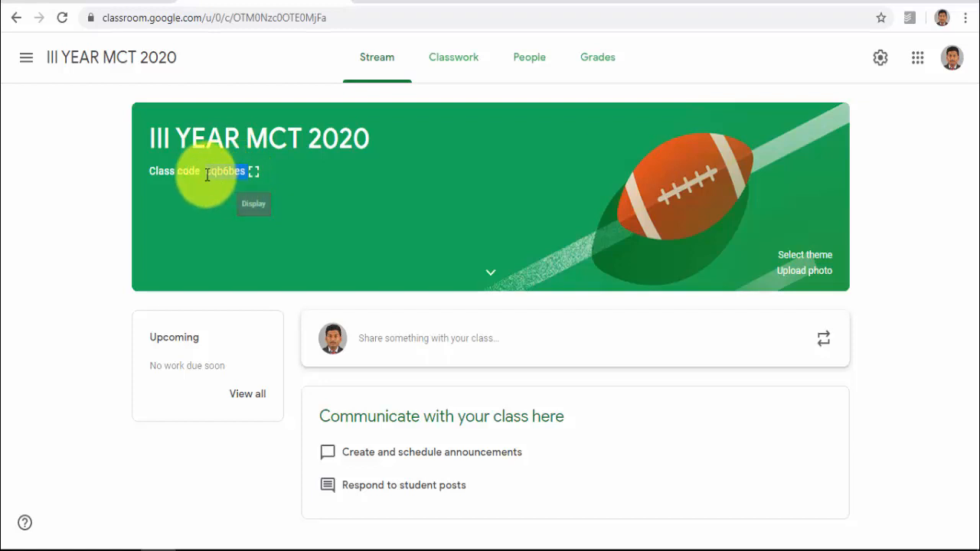
{"action": "left_click", "coordinate": [229, 176]}
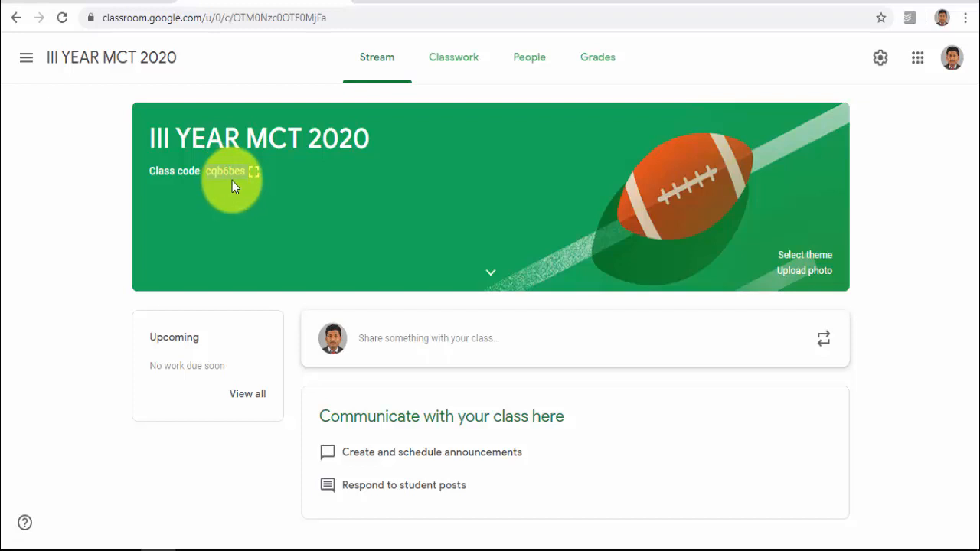
{"action": "double_click", "coordinate": [227, 171]}
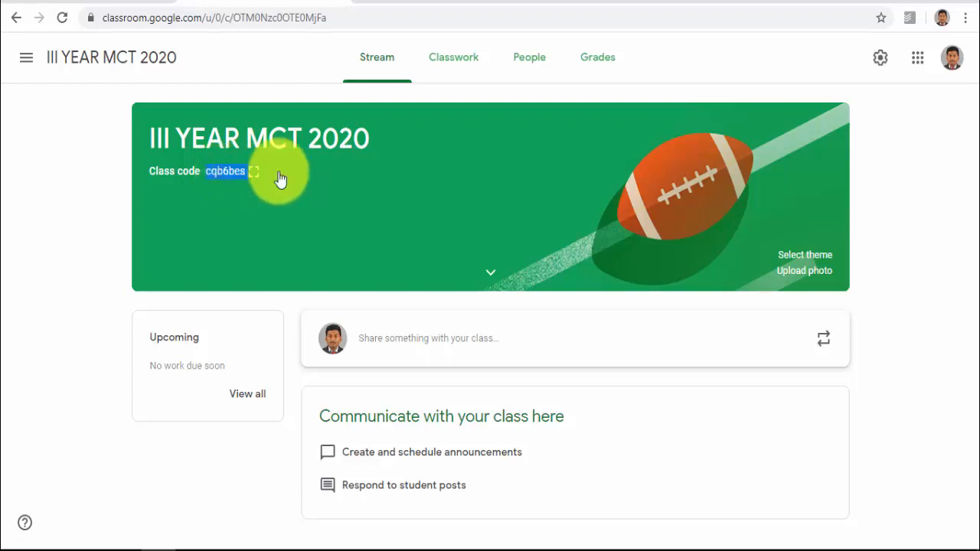
Show the class's people list and the student invitation form, then close the form without inviting anyone
{"action": "left_click", "coordinate": [538, 61]}
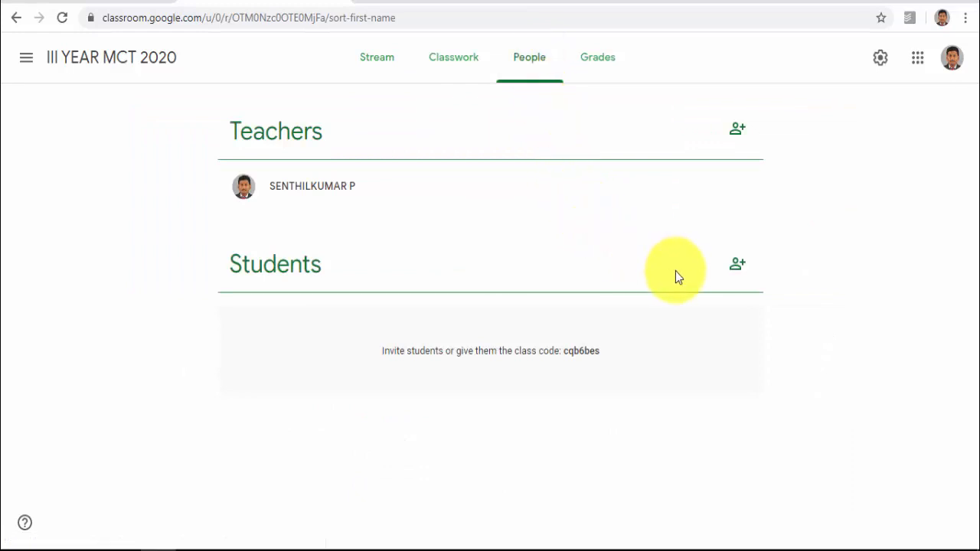
{"action": "left_click", "coordinate": [738, 266]}
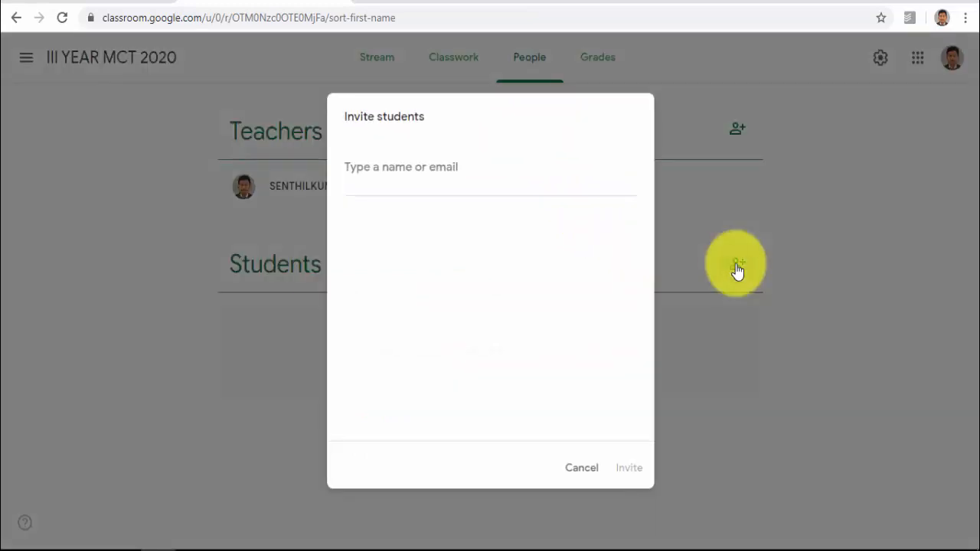
{"action": "left_click", "coordinate": [424, 169]}
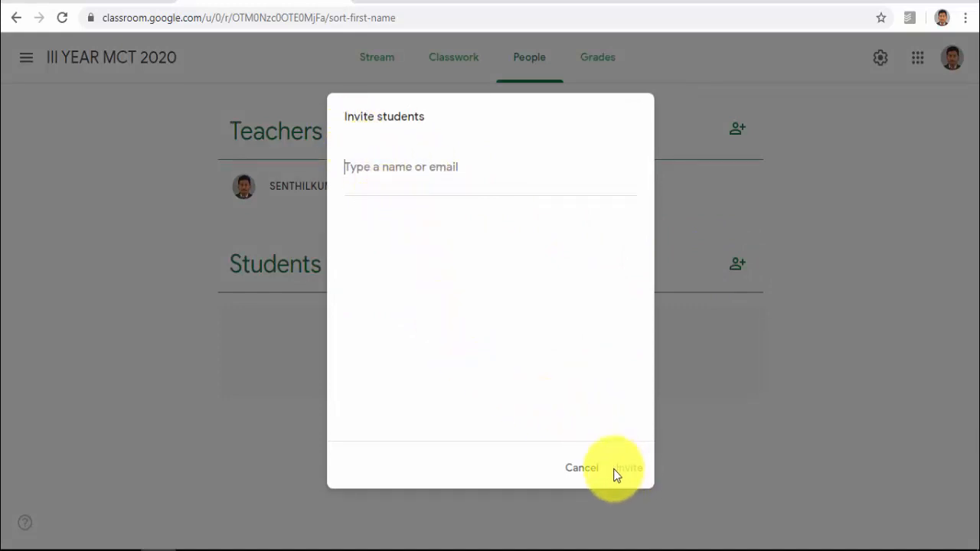
{"action": "left_click", "coordinate": [576, 469]}
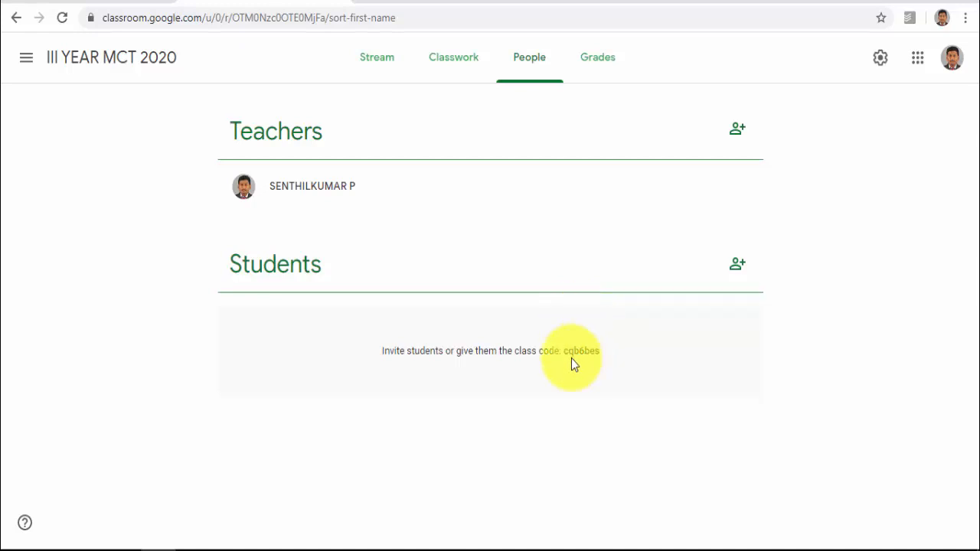
Highlight the class code given in the empty Students section of the people list, then clear the selection
{"action": "left_click_drag", "start_coordinate": [565, 350], "coordinate": [624, 361]}
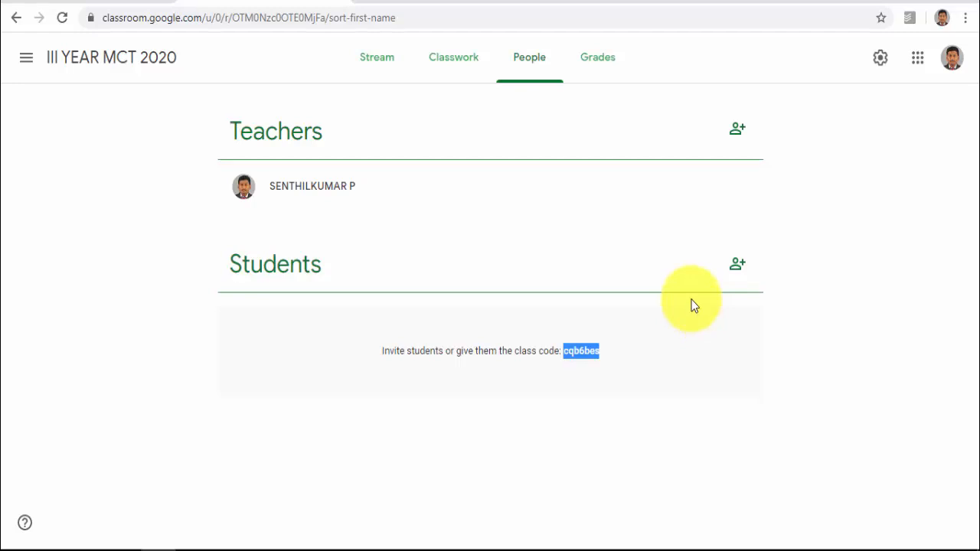
{"action": "left_click", "coordinate": [622, 353]}
{"action": "left_click_drag", "start_coordinate": [592, 351], "coordinate": [564, 351]}
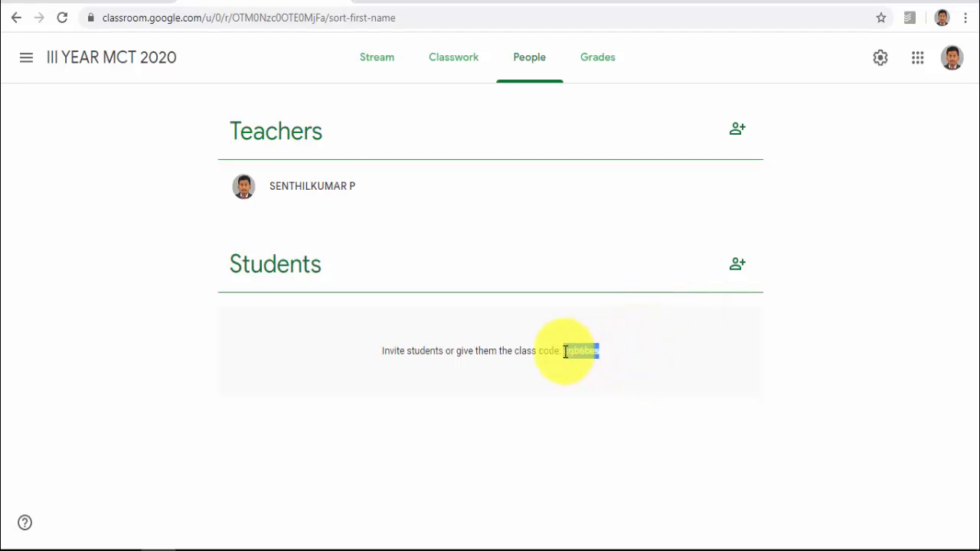
{"action": "left_click", "coordinate": [542, 421]}
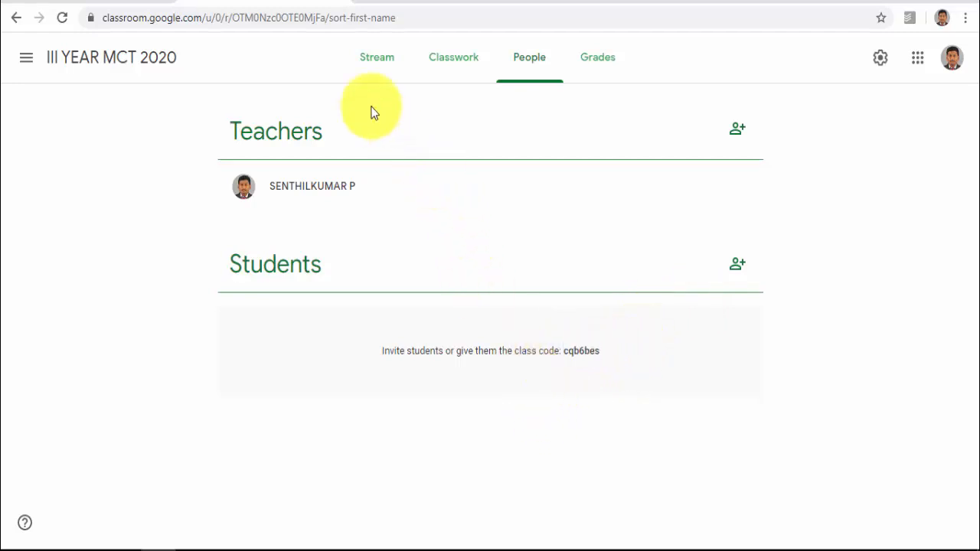
Return to the overview of all classes
{"action": "left_click", "coordinate": [402, 2]}
{"action": "left_click", "coordinate": [302, 1]}
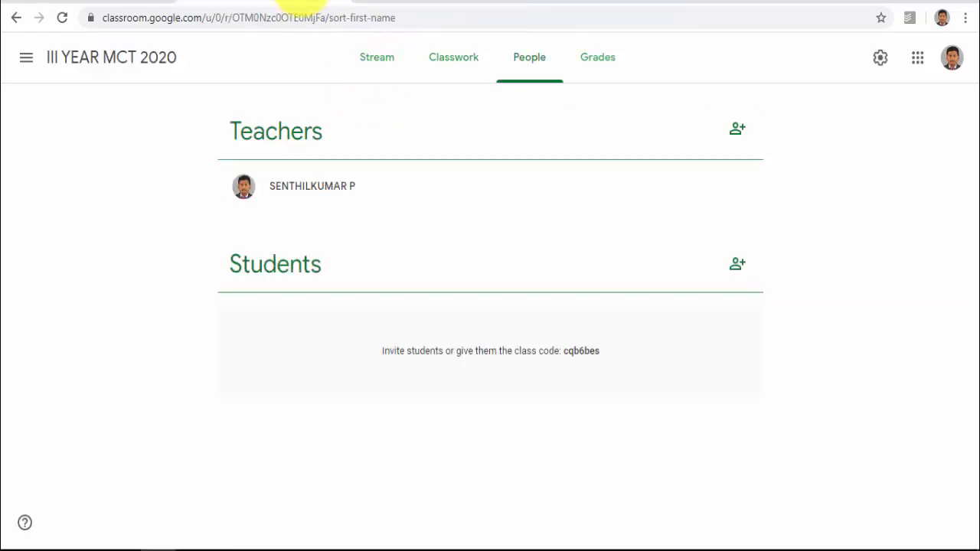
{"action": "left_click", "coordinate": [26, 60]}
{"action": "left_click", "coordinate": [58, 72]}
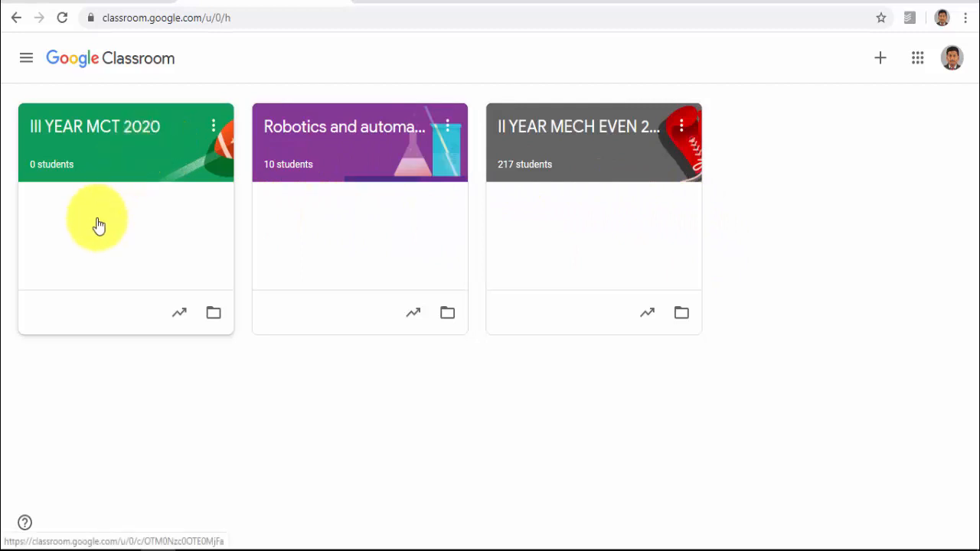
Open the archived classes and look through the older courses
{"action": "left_click", "coordinate": [26, 60]}
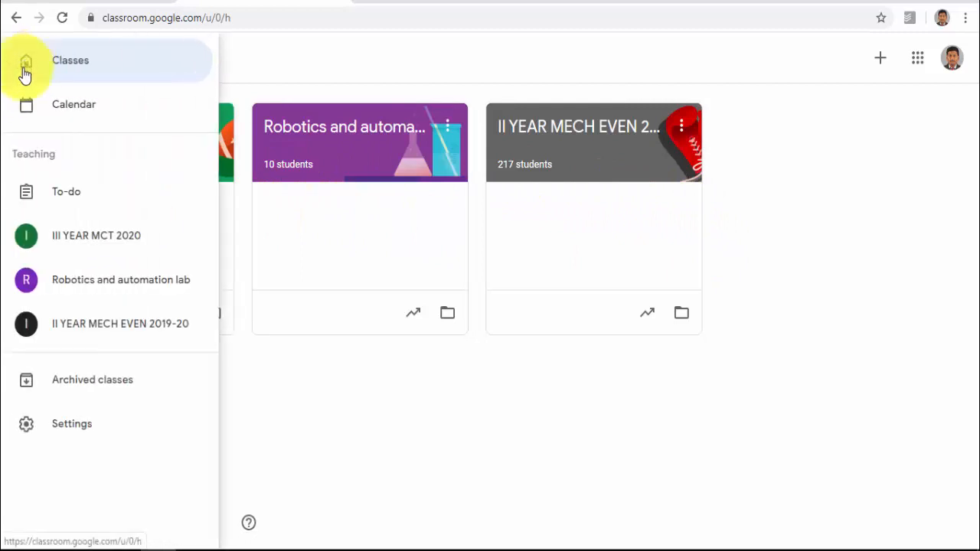
{"action": "left_click", "coordinate": [75, 389]}
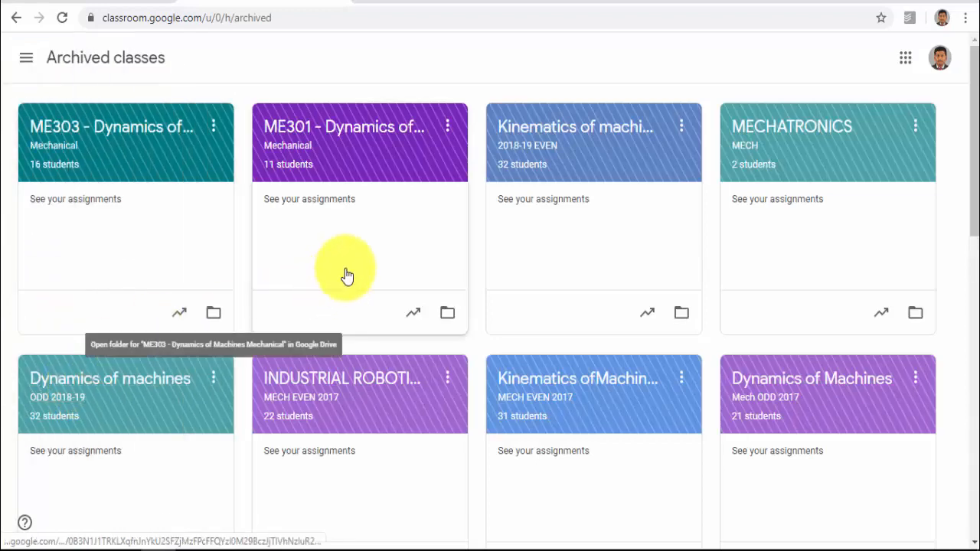
{"action": "scroll", "coordinate": [694, 299], "scroll_direction": "down", "scroll_amount": 8}
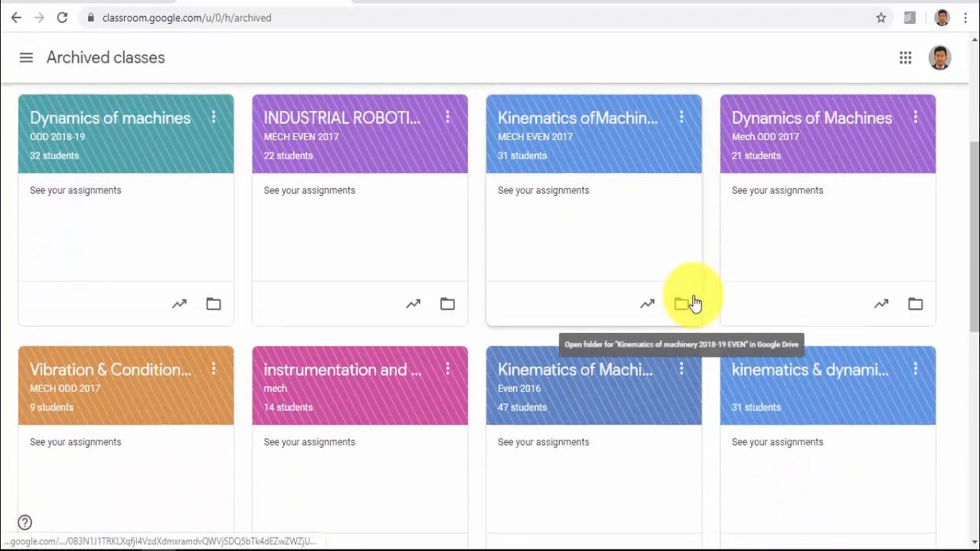
{"action": "scroll", "coordinate": [693, 302], "scroll_direction": "down", "scroll_amount": 2}
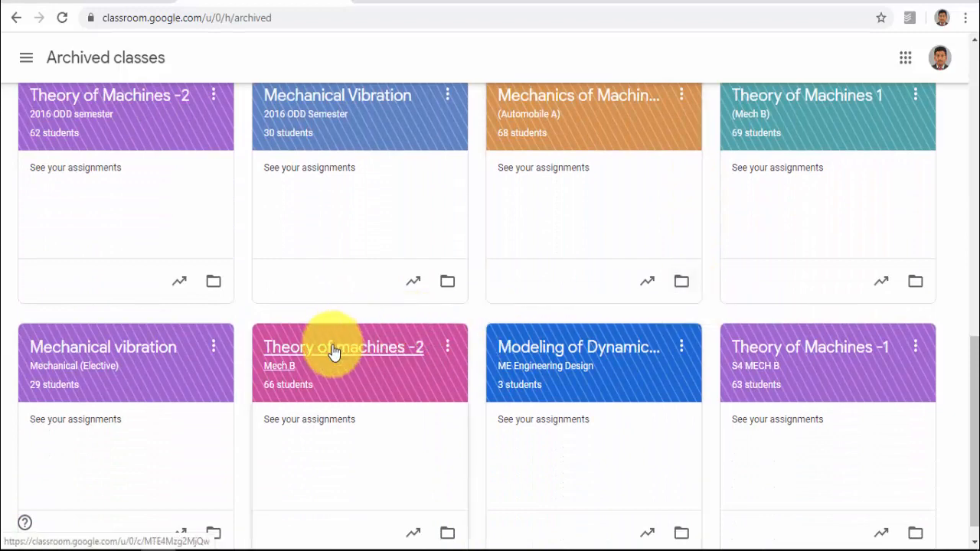
Open the archived class Theory of Machines -2 (2016 ODD semester) and look through the posts and comments in its stream
{"action": "left_click", "coordinate": [334, 352]}
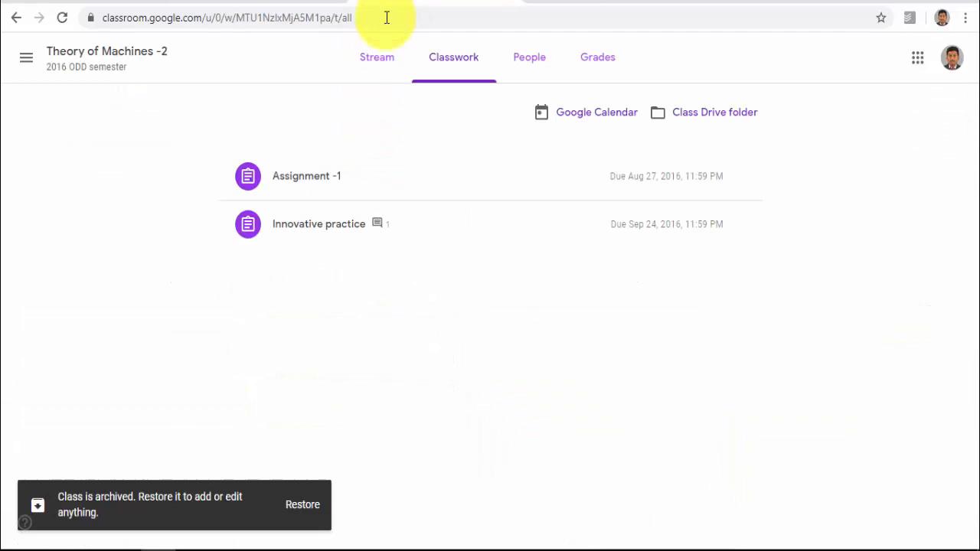
{"action": "left_click", "coordinate": [373, 58]}
{"action": "scroll", "coordinate": [390, 185], "scroll_direction": "up", "scroll_amount": 14}
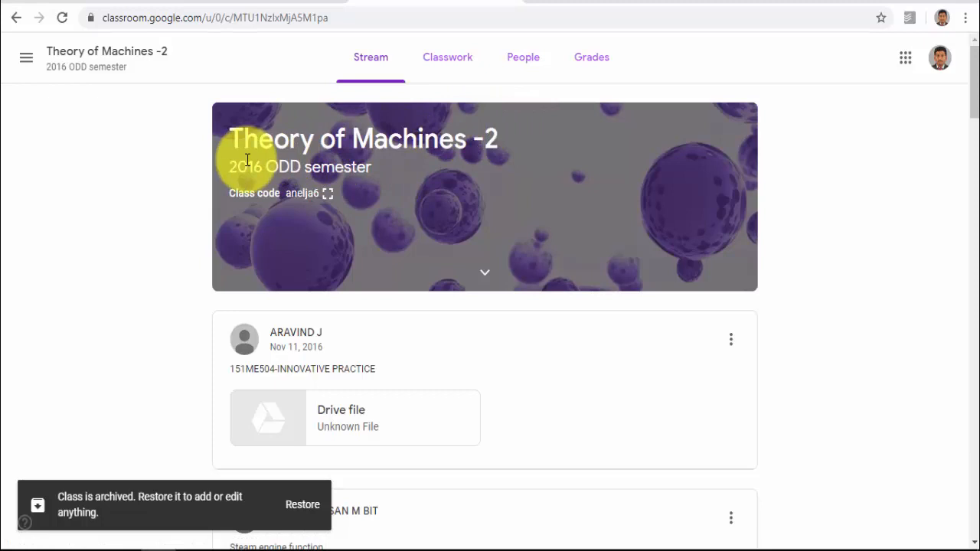
{"action": "scroll", "coordinate": [323, 255], "scroll_direction": "down", "scroll_amount": 2}
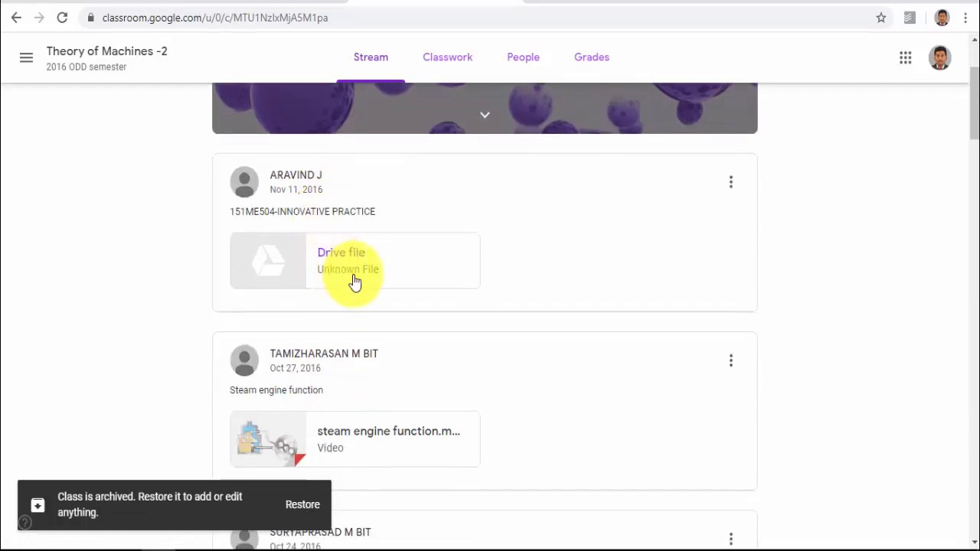
{"action": "scroll", "coordinate": [354, 282], "scroll_direction": "down", "scroll_amount": 8}
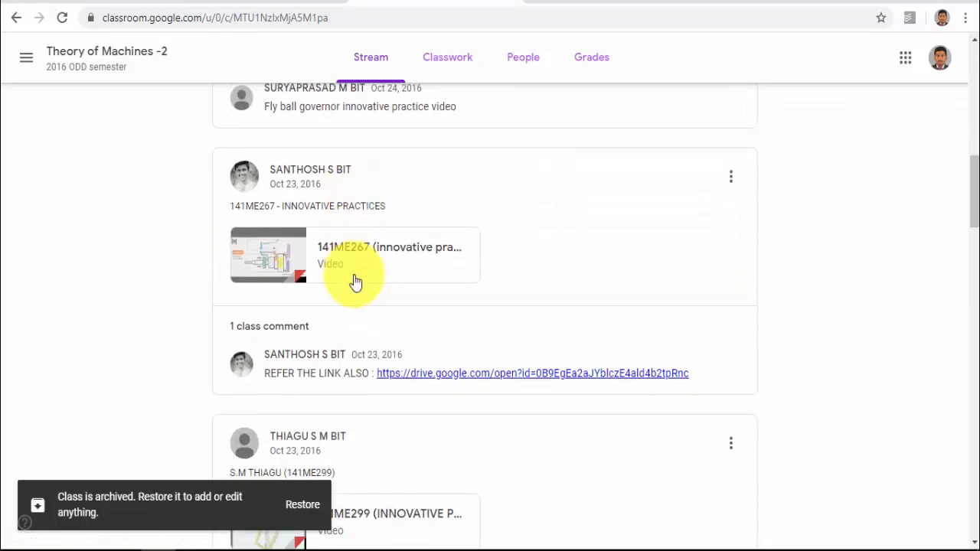
{"action": "scroll", "coordinate": [354, 282], "scroll_direction": "down", "scroll_amount": 7}
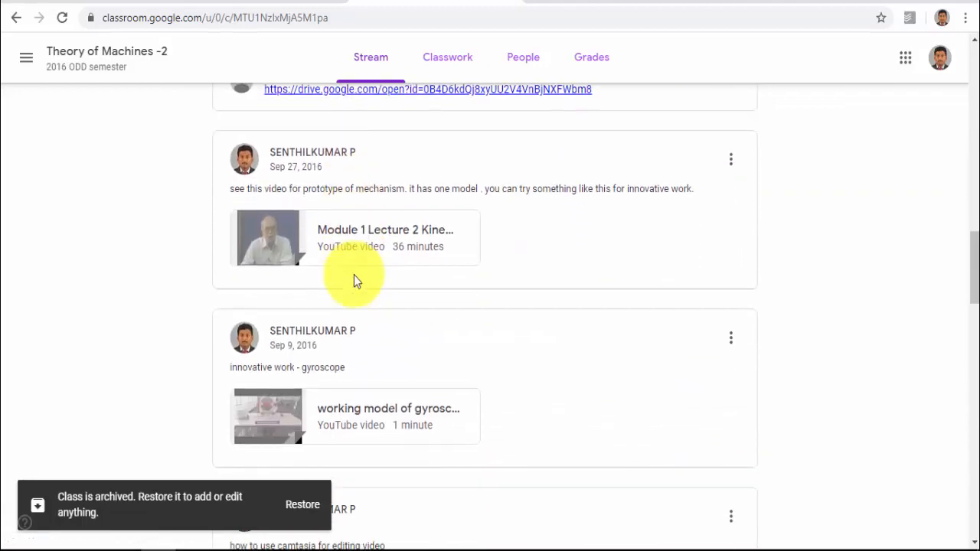
{"action": "scroll", "coordinate": [354, 276], "scroll_direction": "down", "scroll_amount": 4}
{"action": "scroll", "coordinate": [354, 276], "scroll_direction": "up", "scroll_amount": 6}
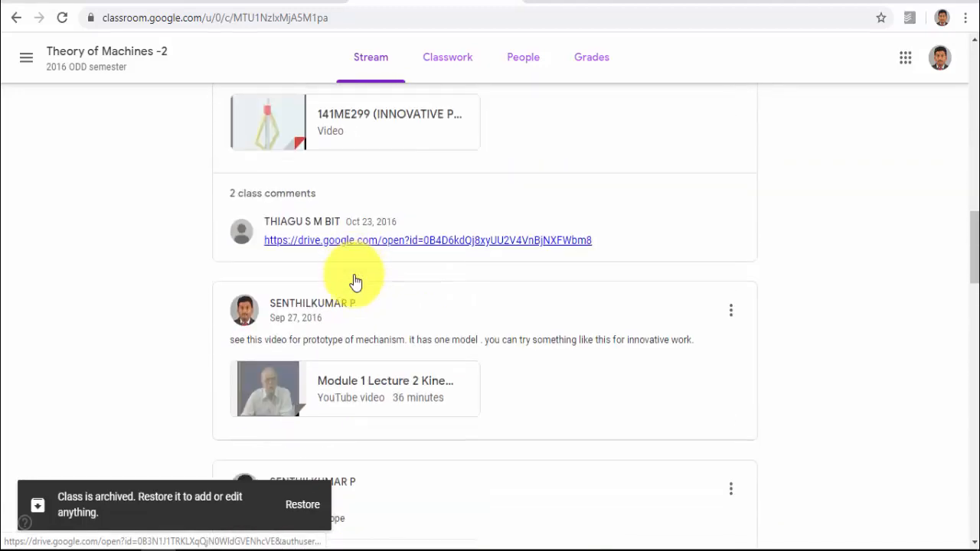
{"action": "scroll", "coordinate": [354, 282], "scroll_direction": "up", "scroll_amount": 14}
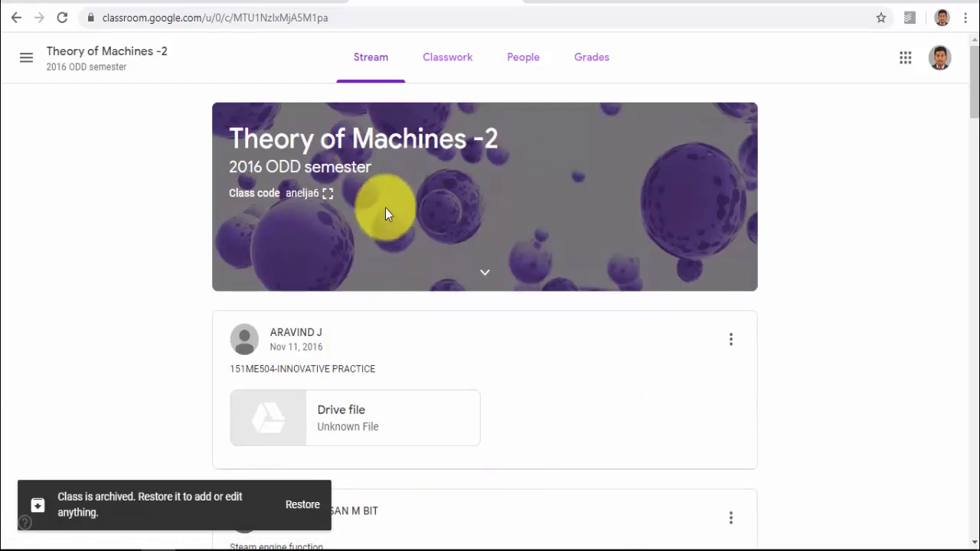
View the assignments of the archived Theory of Machines -2 class and its list of teachers and students
{"action": "left_click", "coordinate": [445, 70]}
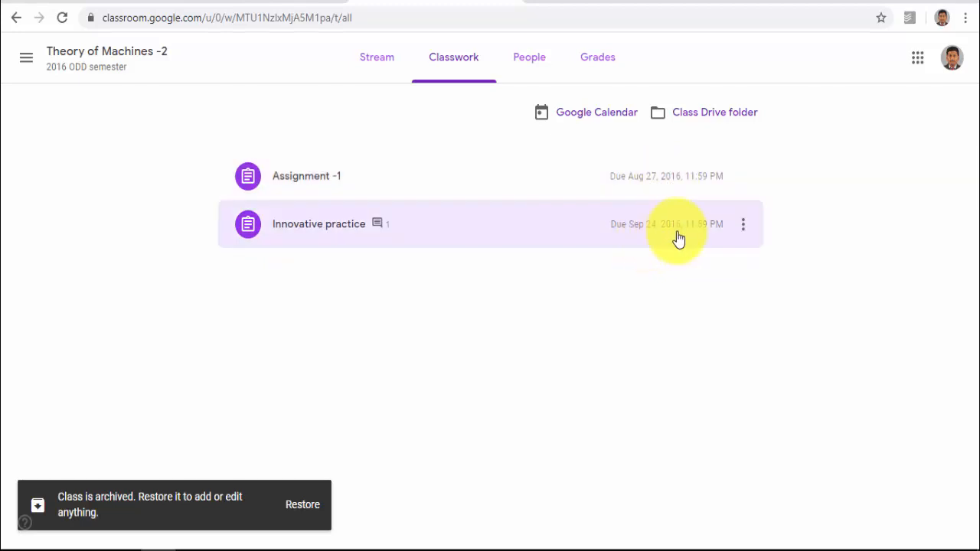
{"action": "left_click", "coordinate": [530, 59]}
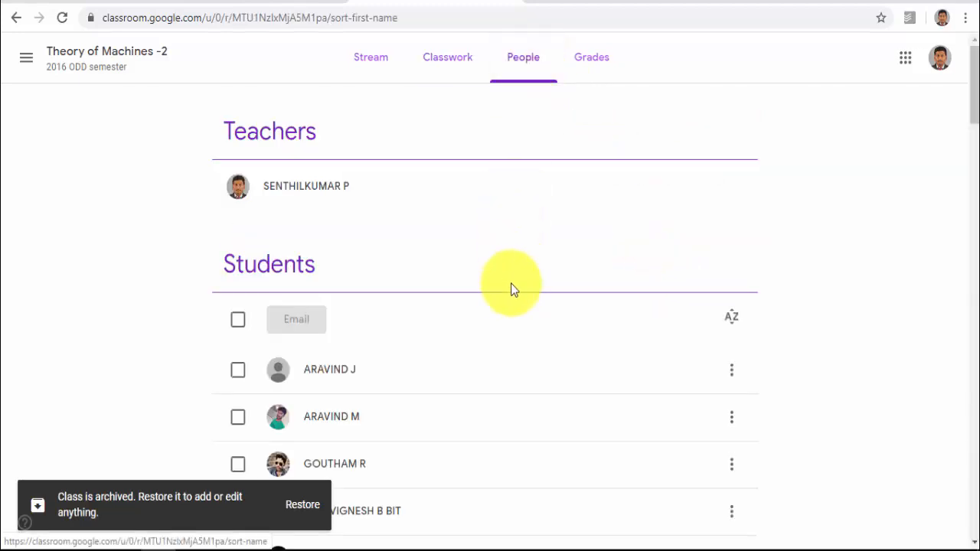
Look through the archived class's full student list and its grades for Innovative practice and Assignment -1, and return to the stream
{"action": "scroll", "coordinate": [513, 289], "scroll_direction": "down", "scroll_amount": 12}
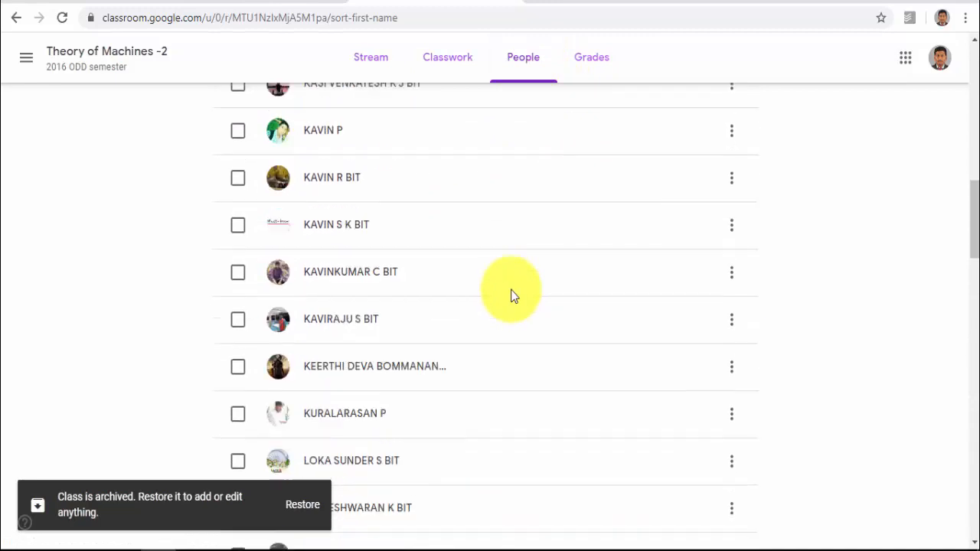
{"action": "scroll", "coordinate": [513, 295], "scroll_direction": "down", "scroll_amount": 8}
{"action": "left_click", "coordinate": [580, 56]}
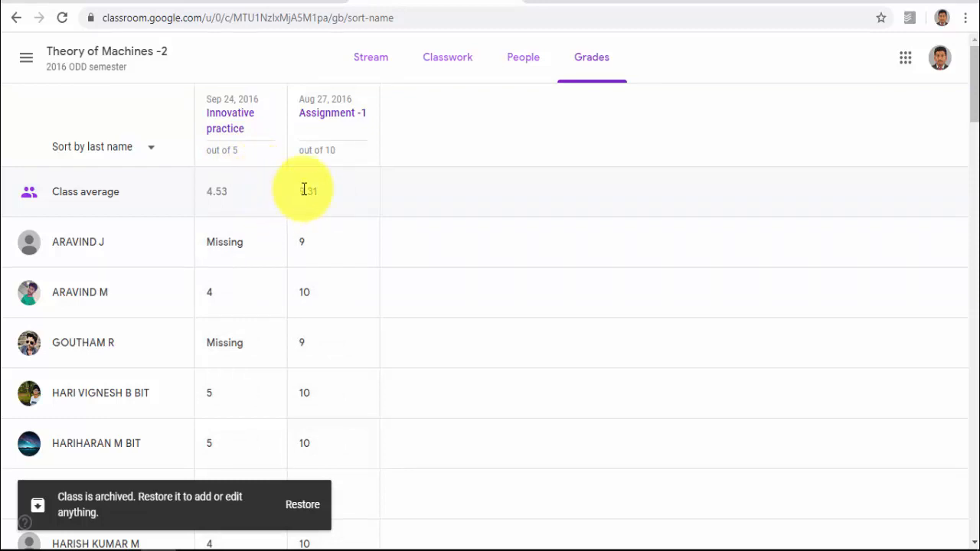
{"action": "left_click", "coordinate": [375, 67]}
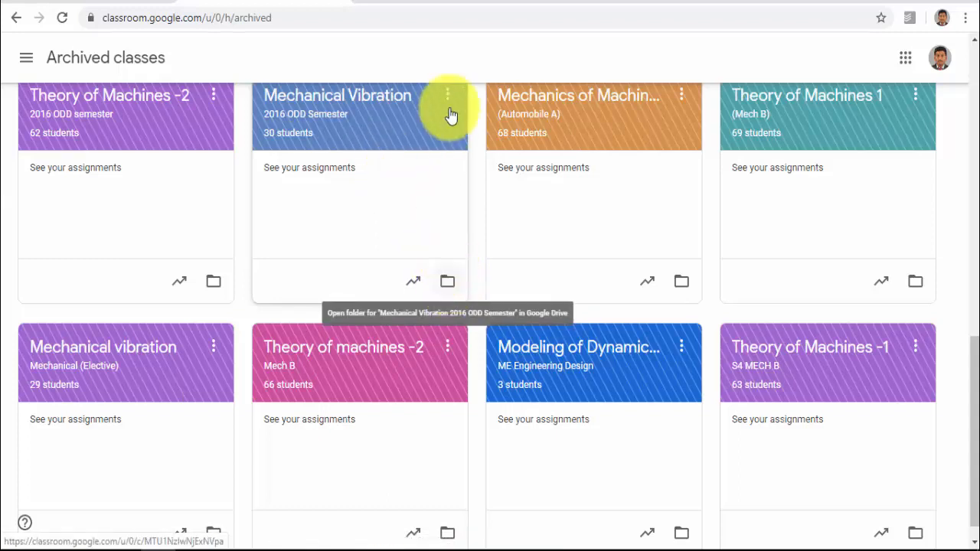
Leave the archived classes for the overview of current classes and open the class III YEAR MCT 2020
{"action": "left_click", "coordinate": [432, 2]}
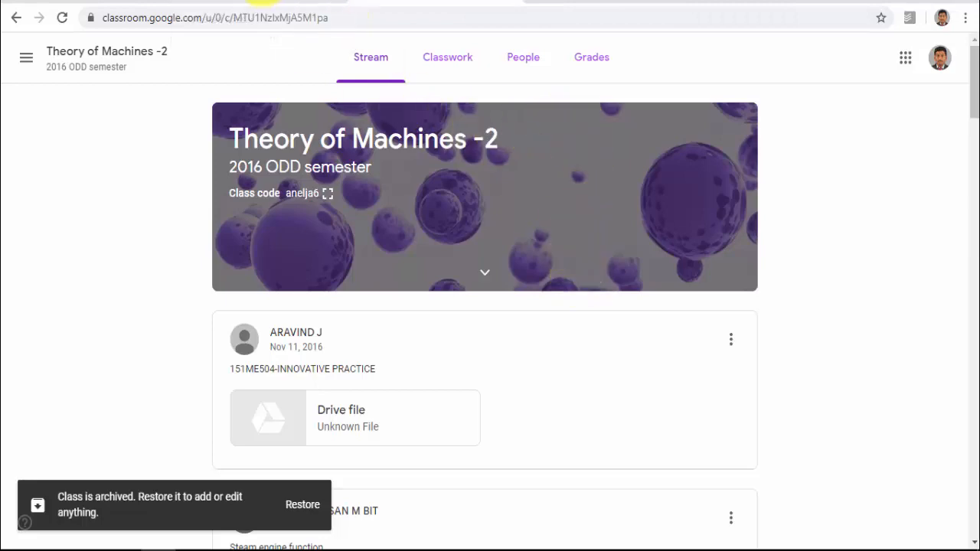
{"action": "left_click", "coordinate": [259, 3]}
{"action": "scroll", "coordinate": [233, 157], "scroll_direction": "up", "scroll_amount": 5}
{"action": "scroll", "coordinate": [233, 165], "scroll_direction": "up", "scroll_amount": 2}
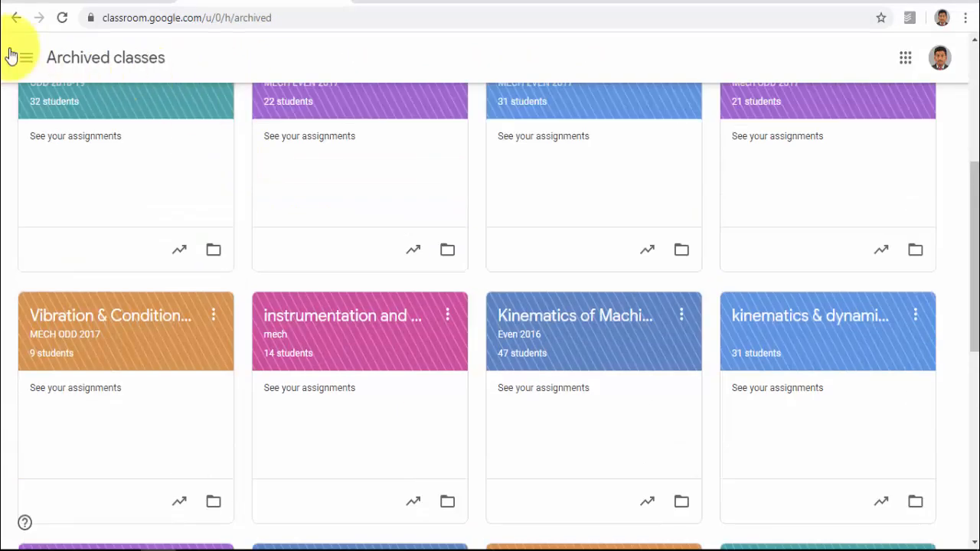
{"action": "left_click", "coordinate": [23, 60]}
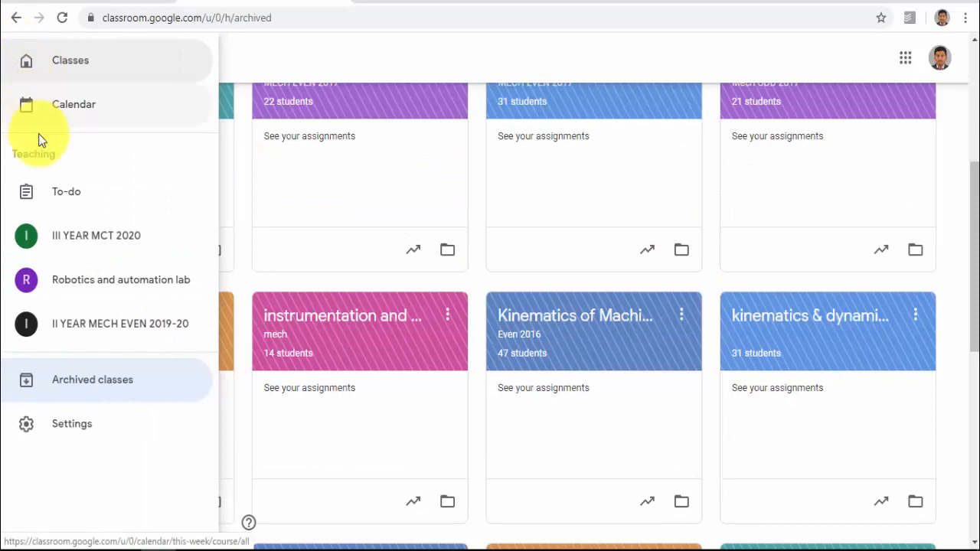
{"action": "left_click", "coordinate": [72, 60]}
{"action": "left_click", "coordinate": [112, 141]}
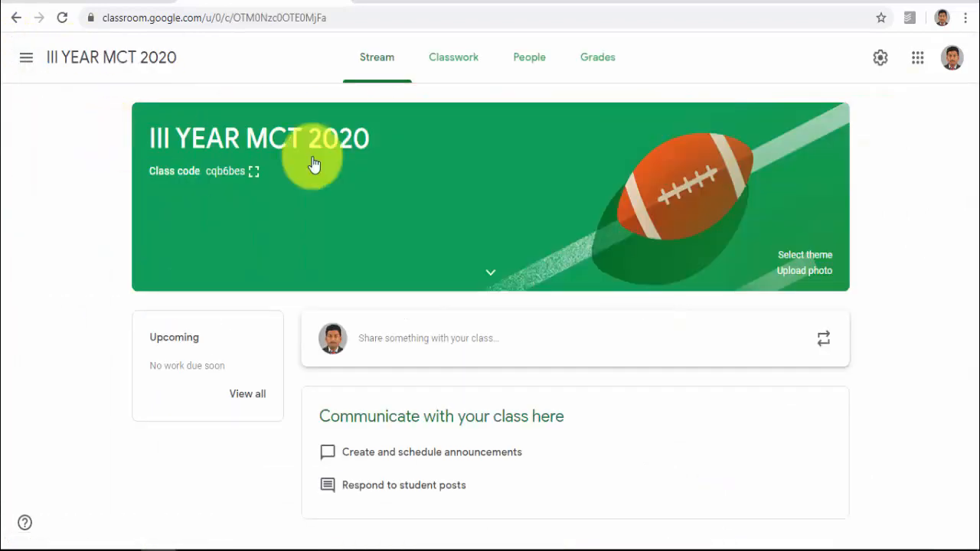
View the people of III YEAR MCT 2020 and look at the form for inviting teachers without inviting anyone
{"action": "left_click", "coordinate": [536, 62]}
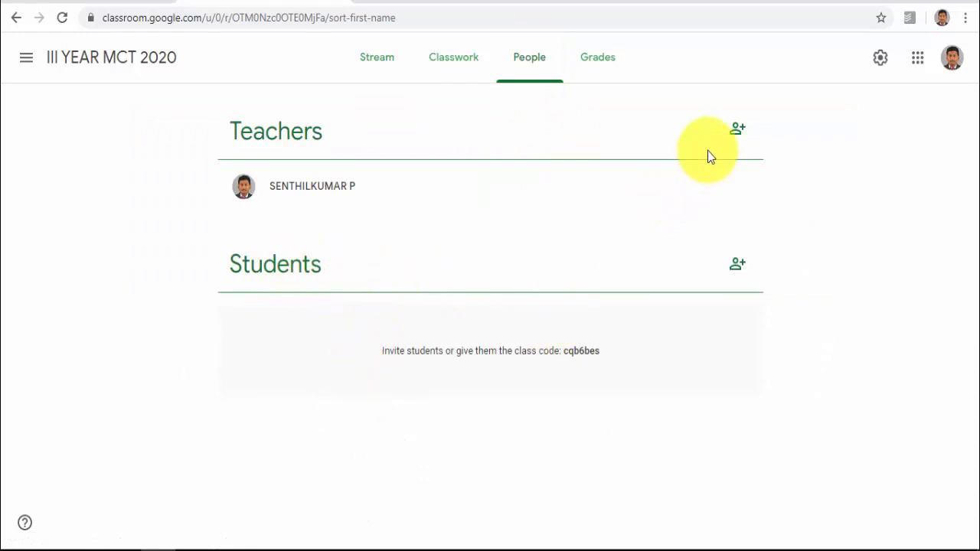
{"action": "left_click", "coordinate": [737, 129]}
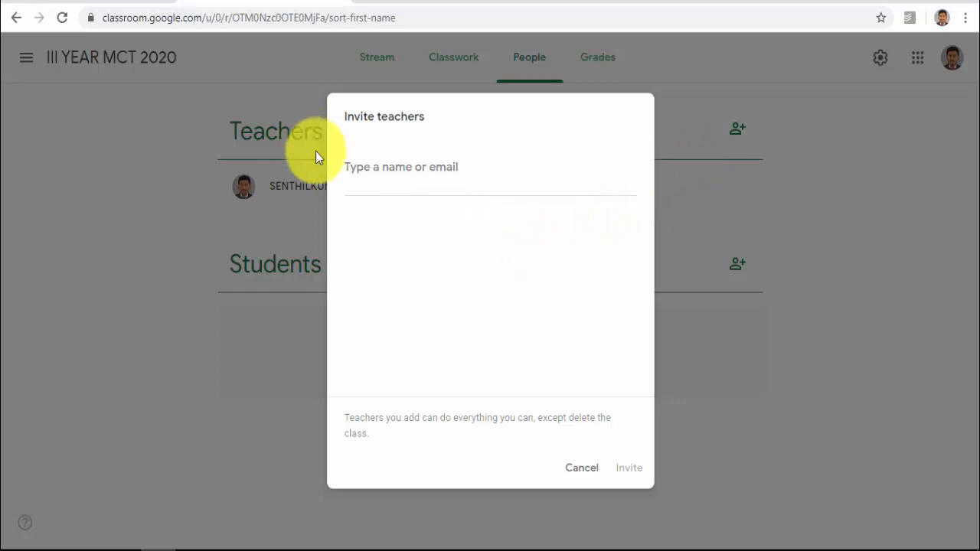
{"action": "left_click", "coordinate": [591, 473]}
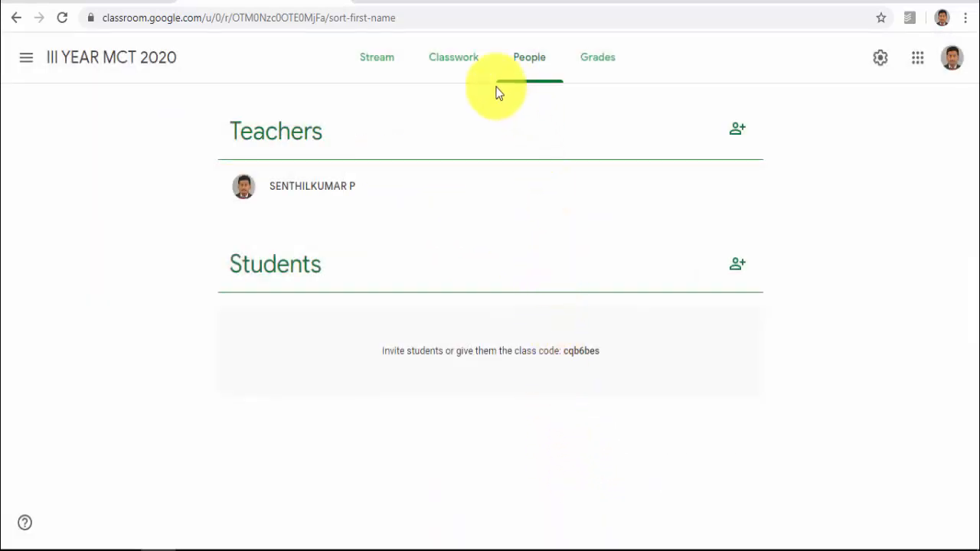
Create a new classwork material titled "syllabus" in III YEAR MCT 2020
{"action": "left_click", "coordinate": [458, 58]}
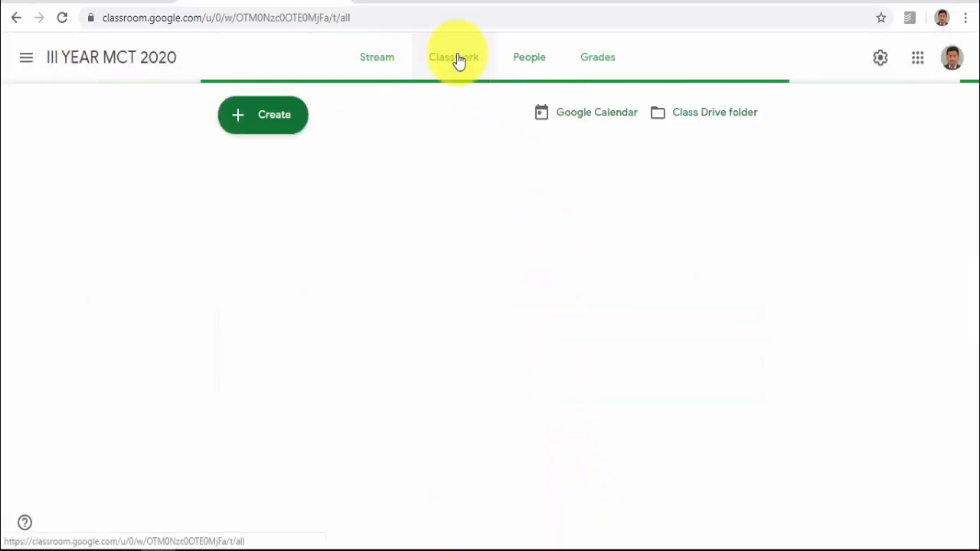
{"action": "left_click", "coordinate": [282, 126]}
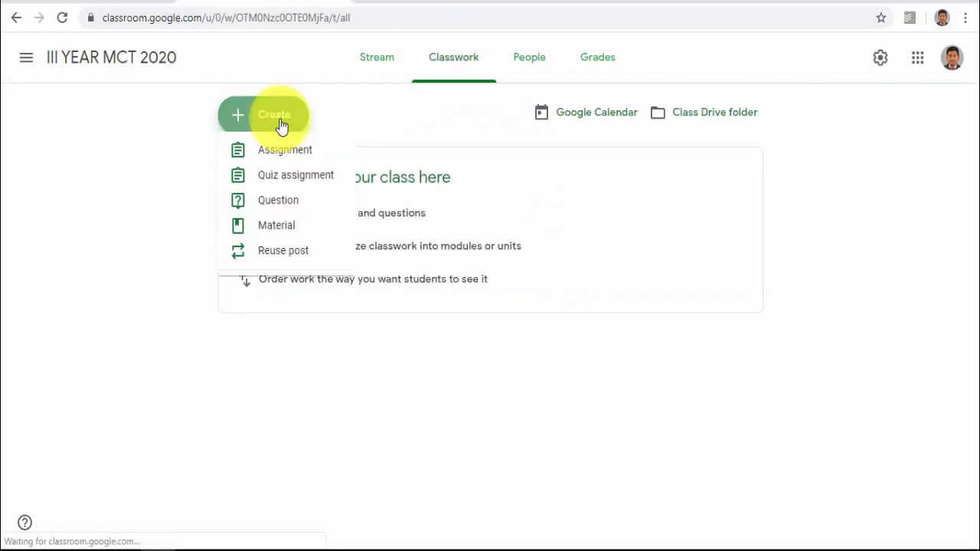
{"action": "left_click", "coordinate": [271, 237]}
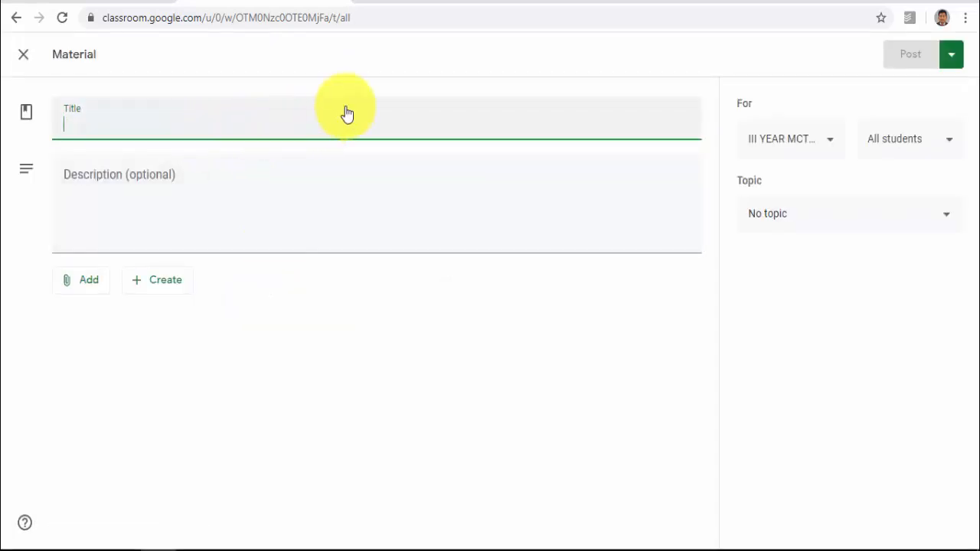
{"action": "type", "text": "I"}
{"action": "key", "text": "BackSpace"}
{"action": "type", "text": "syllabus"}
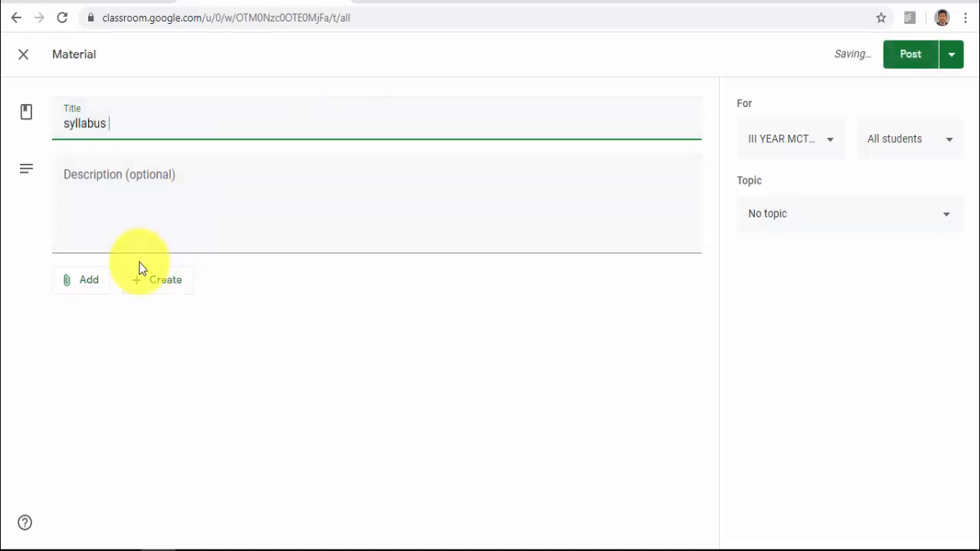
Attach the file Doc1.pdf from the Desktop folder to the syllabus material
{"action": "left_click", "coordinate": [92, 284]}
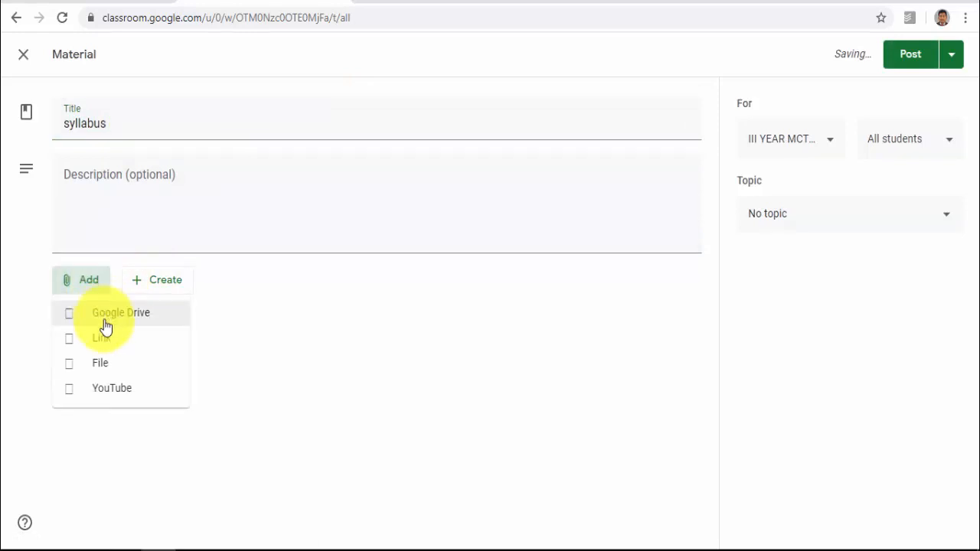
{"action": "left_click", "coordinate": [104, 374]}
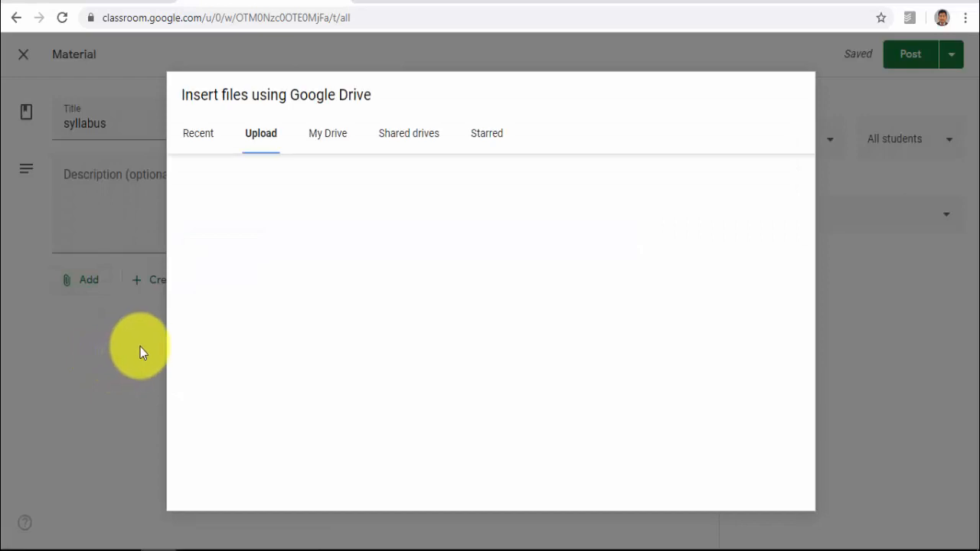
{"action": "left_click", "coordinate": [486, 305]}
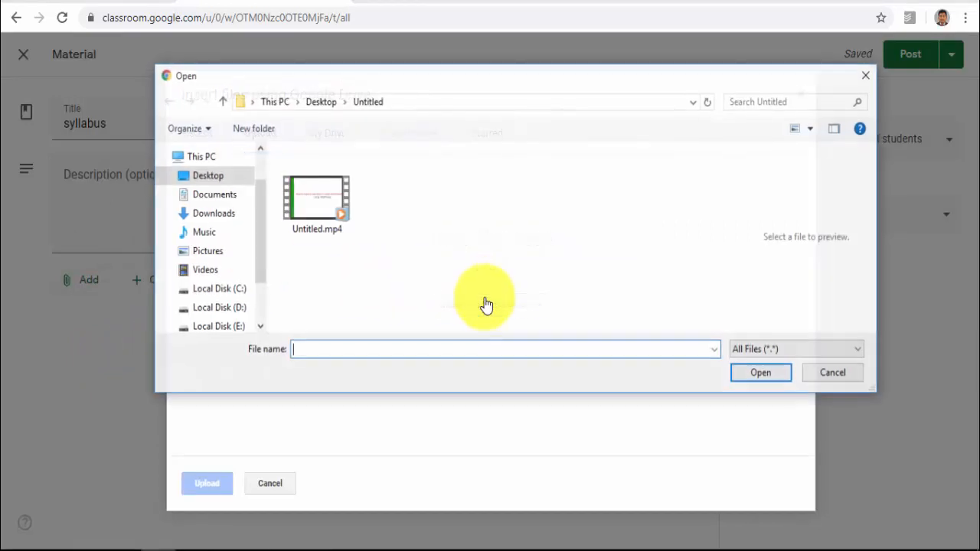
{"action": "left_click", "coordinate": [225, 181]}
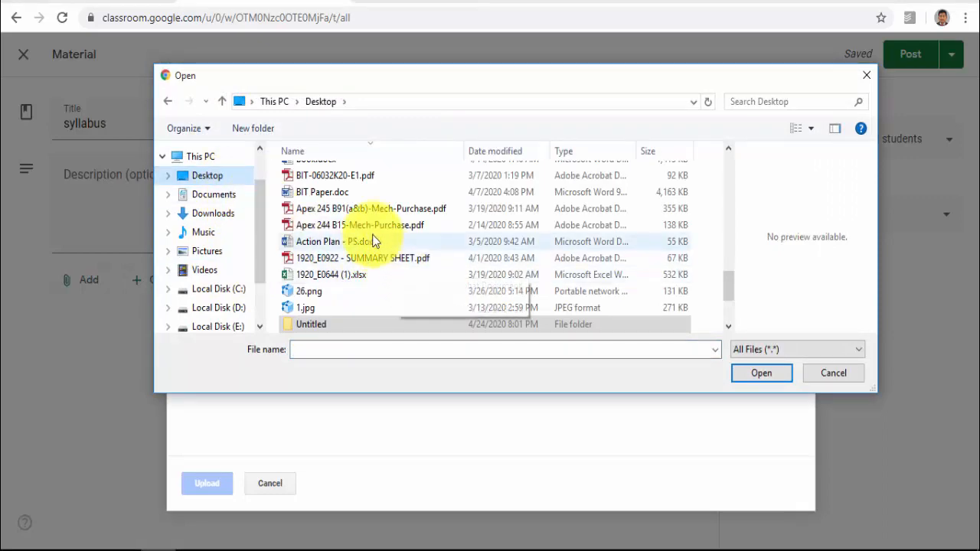
{"action": "scroll", "coordinate": [373, 236], "scroll_direction": "up", "scroll_amount": 5}
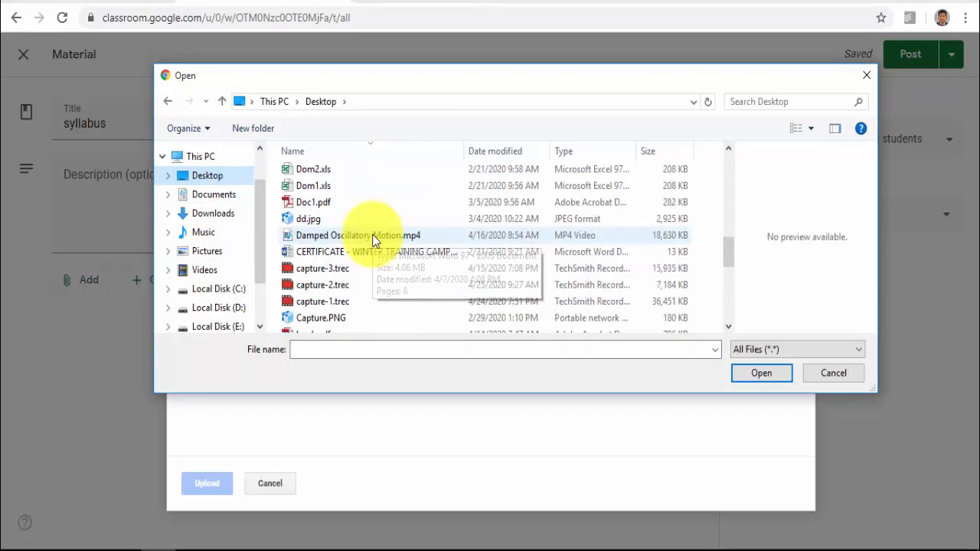
{"action": "left_click", "coordinate": [322, 202]}
{"action": "left_click", "coordinate": [746, 380]}
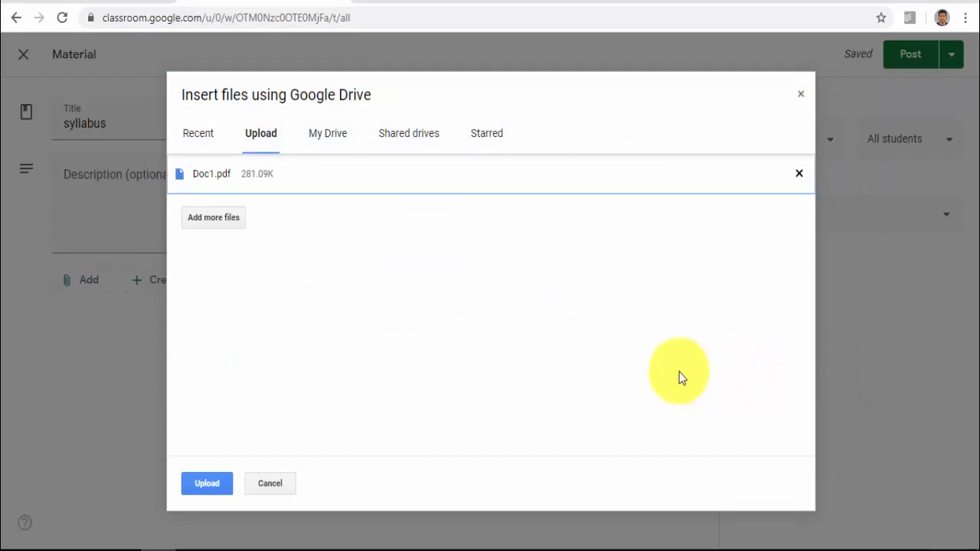
{"action": "left_click", "coordinate": [213, 485]}
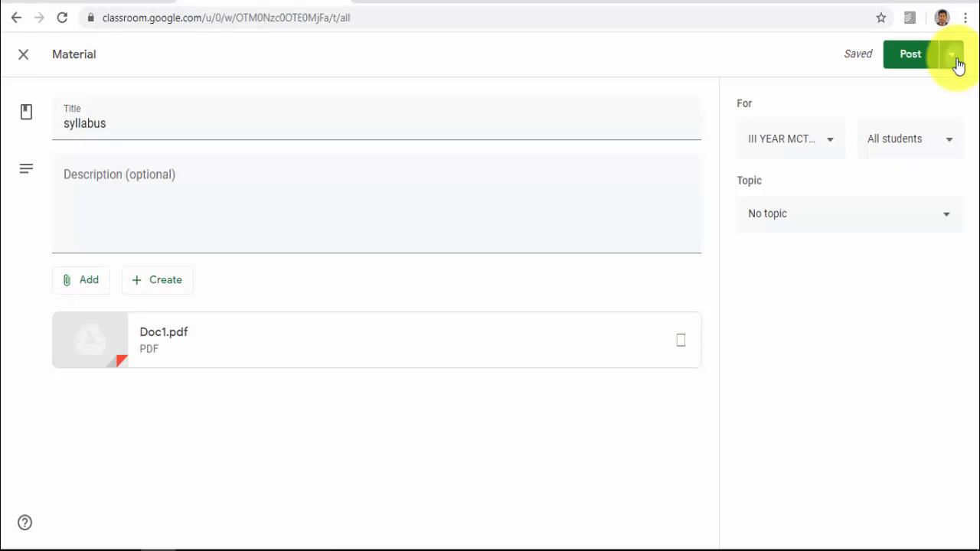
Check the posting options and available classes, keep III YEAR MCT 2020 as the only class, and post the syllabus material
{"action": "left_click", "coordinate": [956, 60]}
{"action": "left_click", "coordinate": [927, 187]}
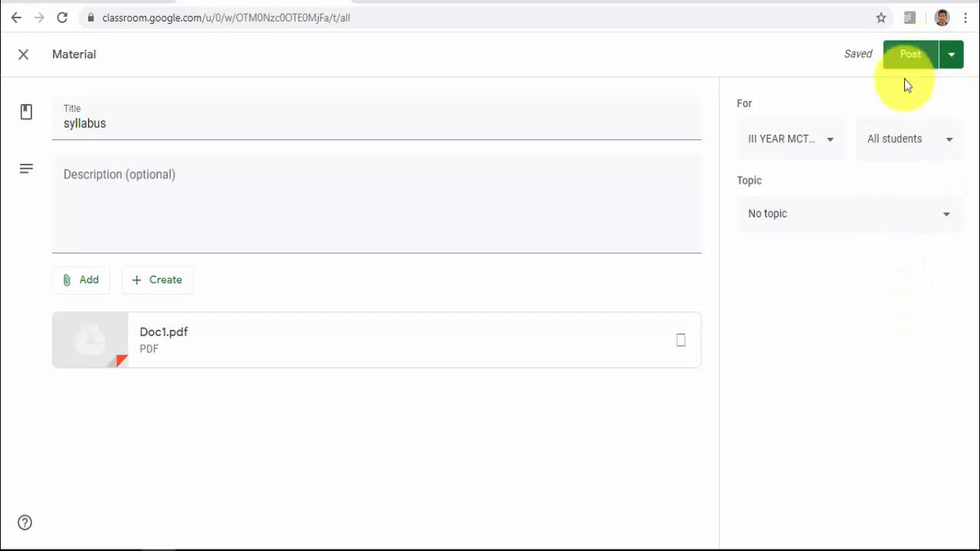
{"action": "left_click", "coordinate": [808, 144]}
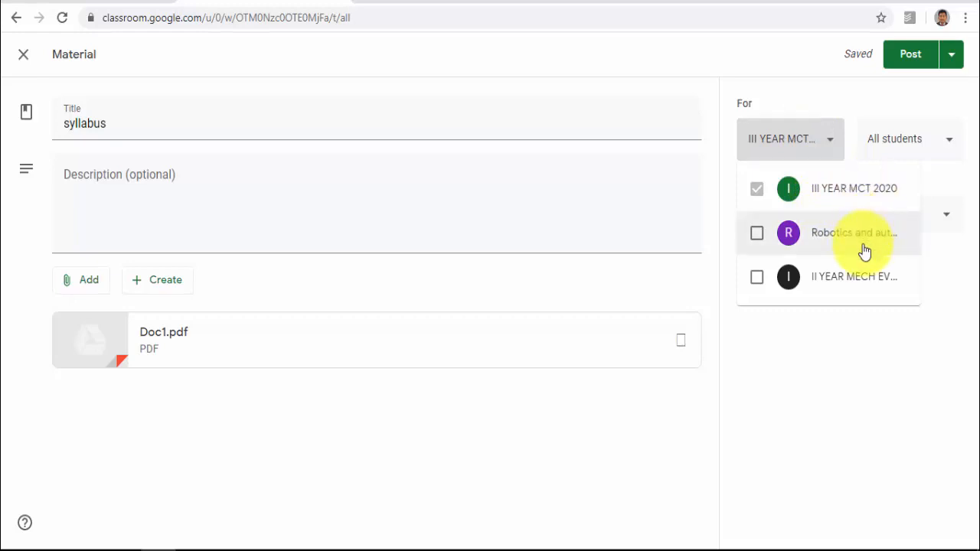
{"action": "left_click", "coordinate": [858, 313]}
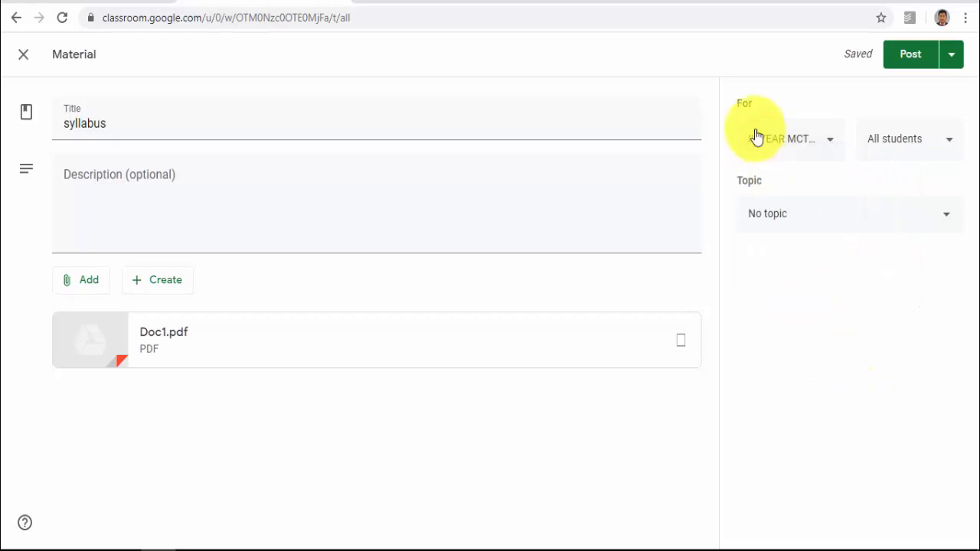
{"action": "left_click", "coordinate": [925, 57]}
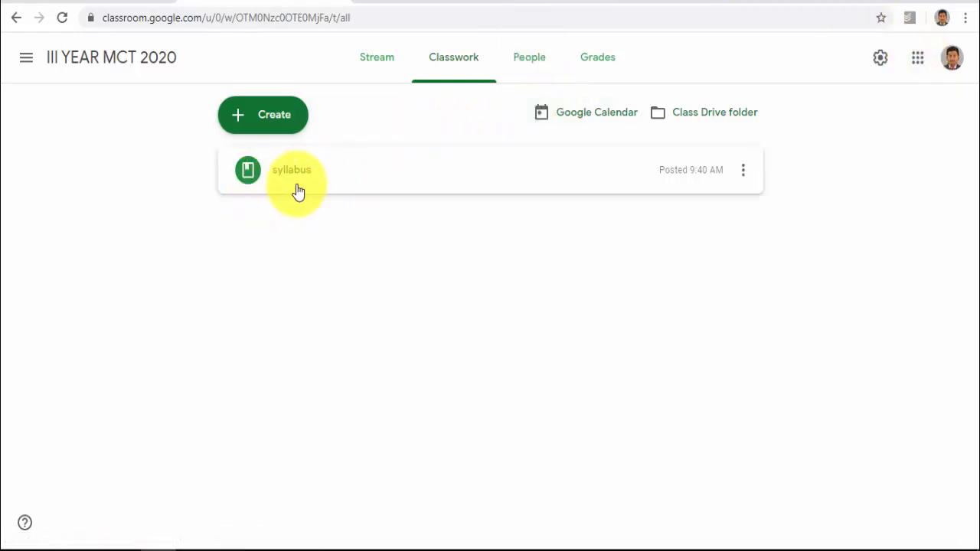
{"action": "left_click", "coordinate": [259, 121]}
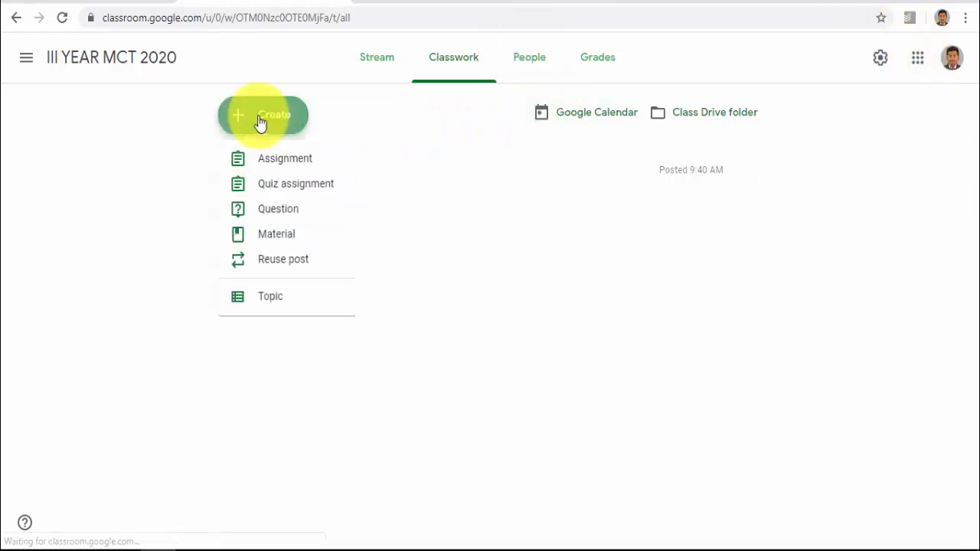
{"action": "left_click", "coordinate": [277, 236]}
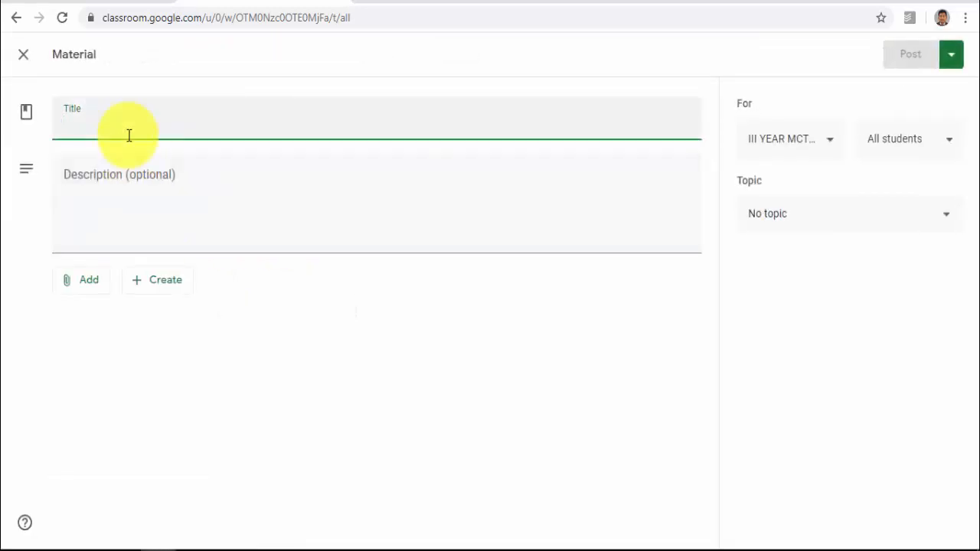
{"action": "left_click", "coordinate": [24, 56]}
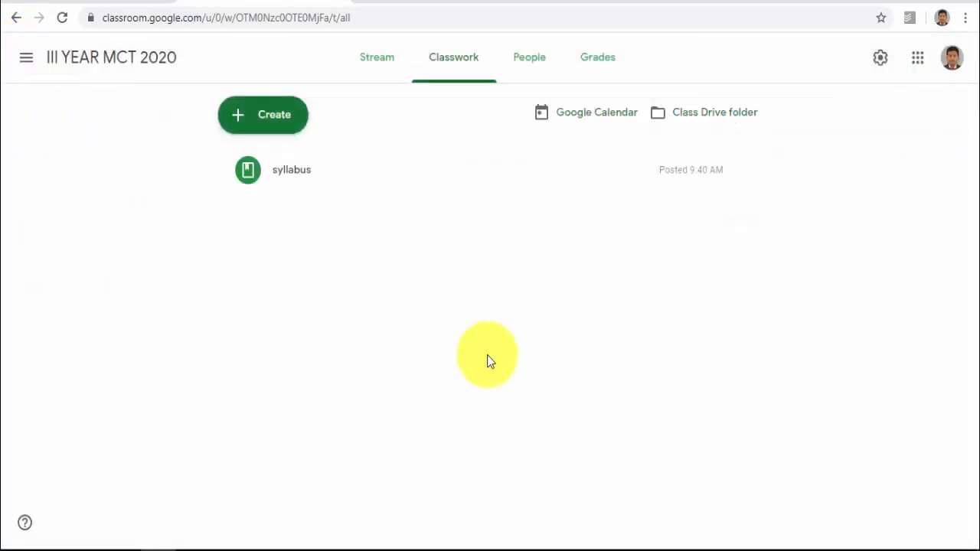
Post the announcement "welcome to my class" to all students in the III YEAR MCT 2020 stream
{"action": "left_click", "coordinate": [371, 66]}
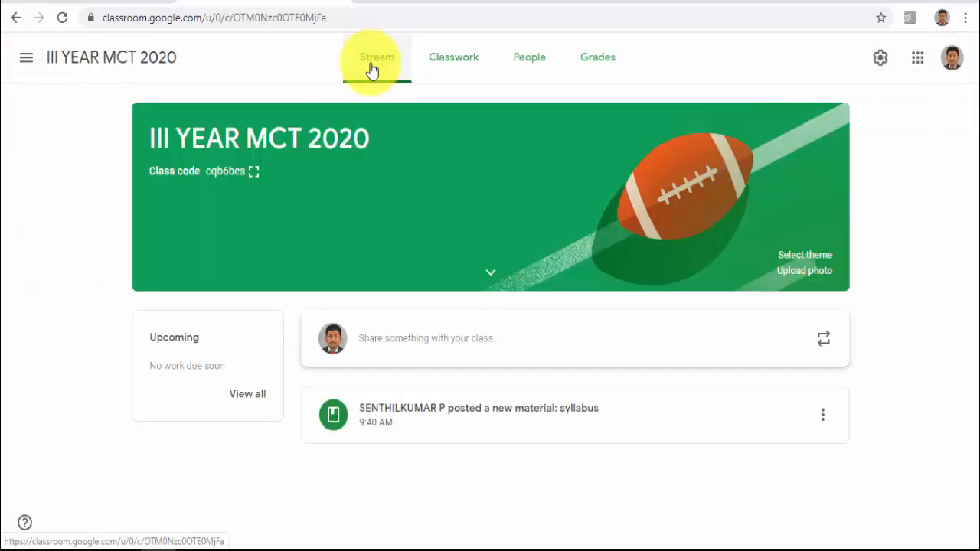
{"action": "left_click", "coordinate": [385, 344]}
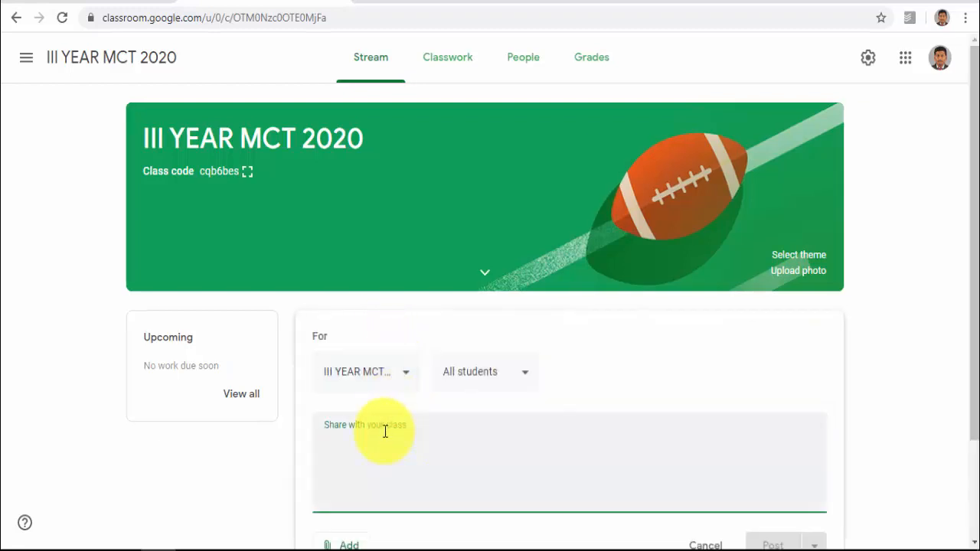
{"action": "type", "text": "welco"}
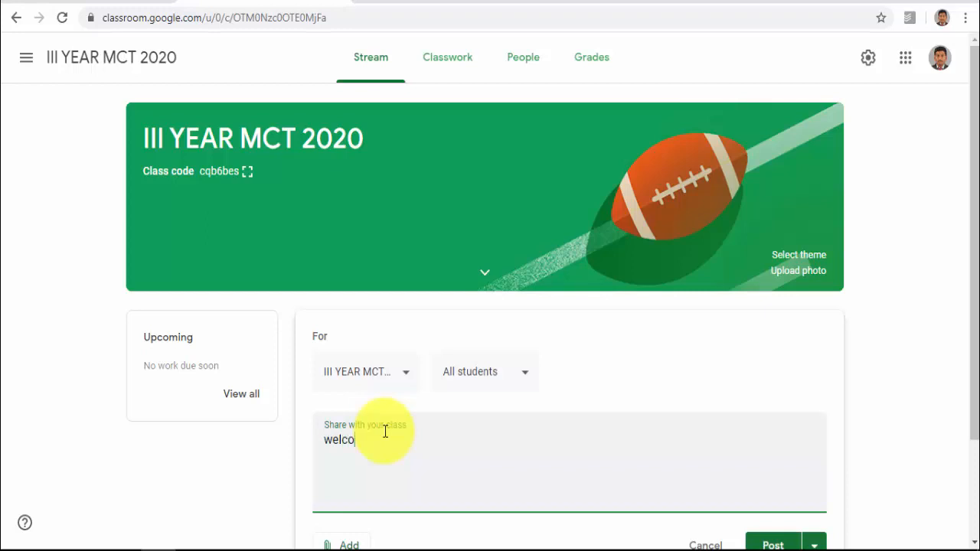
{"action": "type", "text": "me to my class"}
{"action": "scroll", "coordinate": [495, 433], "scroll_direction": "down", "scroll_amount": 2}
{"action": "left_click", "coordinate": [773, 420]}
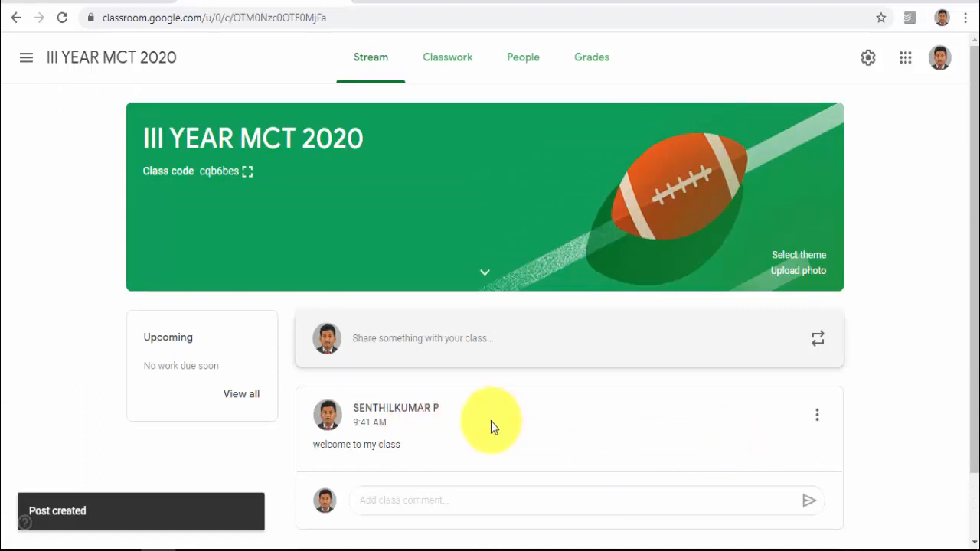
{"action": "left_click", "coordinate": [394, 351]}
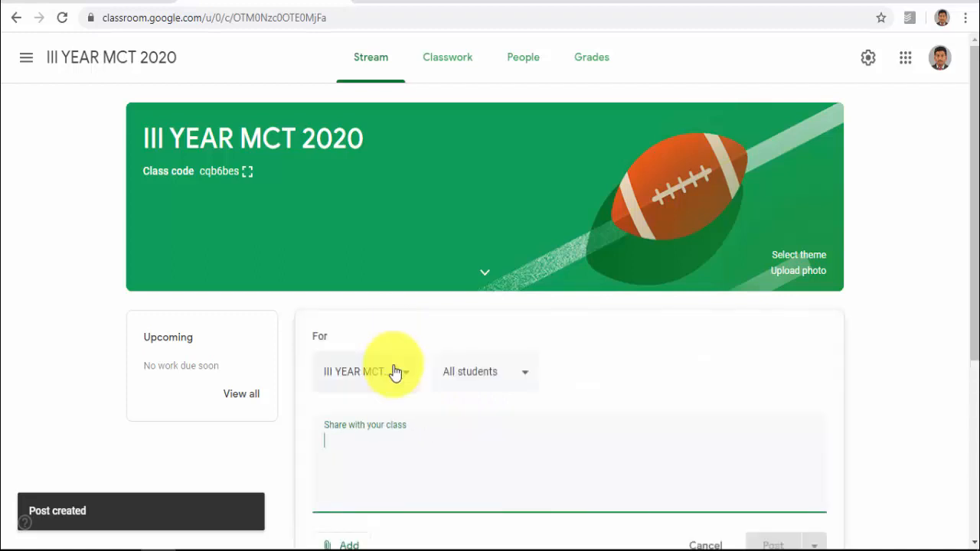
{"action": "type", "text": "THer"}
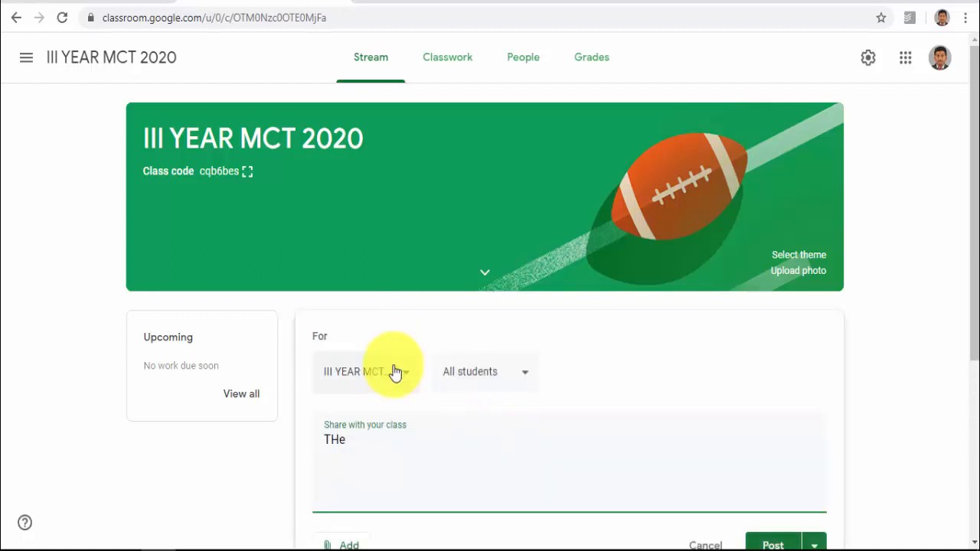
{"action": "key", "text": "BackSpace"}
{"action": "key", "text": "BackSpace"}
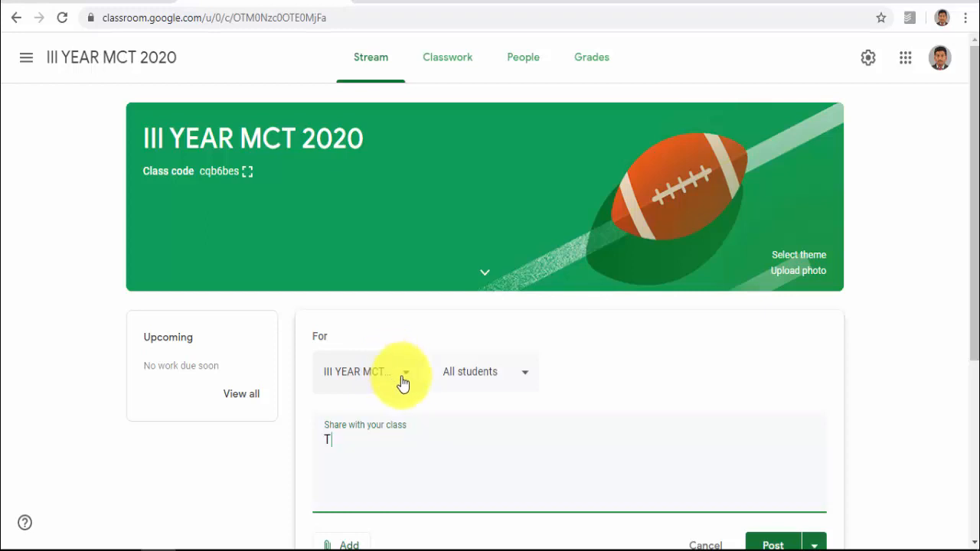
{"action": "left_click", "coordinate": [406, 380]}
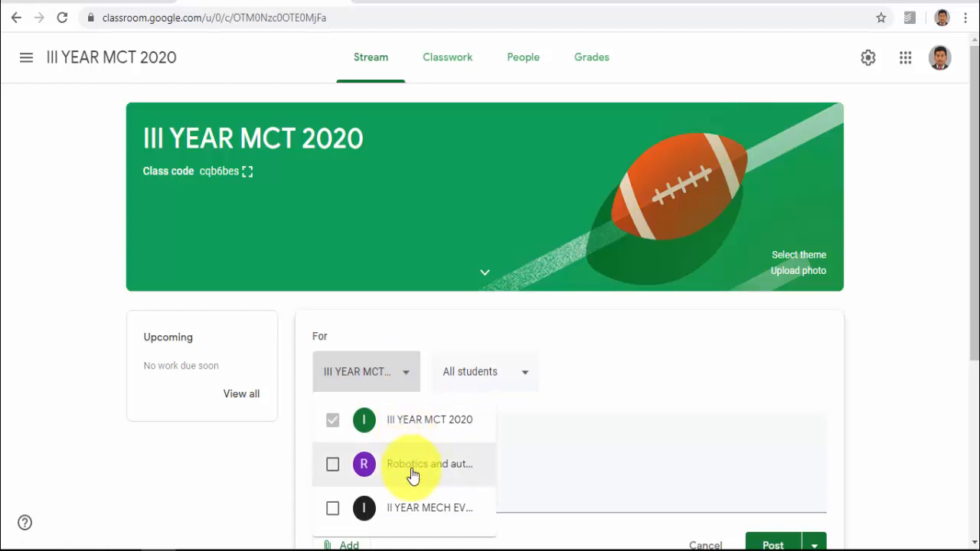
{"action": "left_click", "coordinate": [650, 437]}
{"action": "scroll", "coordinate": [705, 429], "scroll_direction": "down", "scroll_amount": 2}
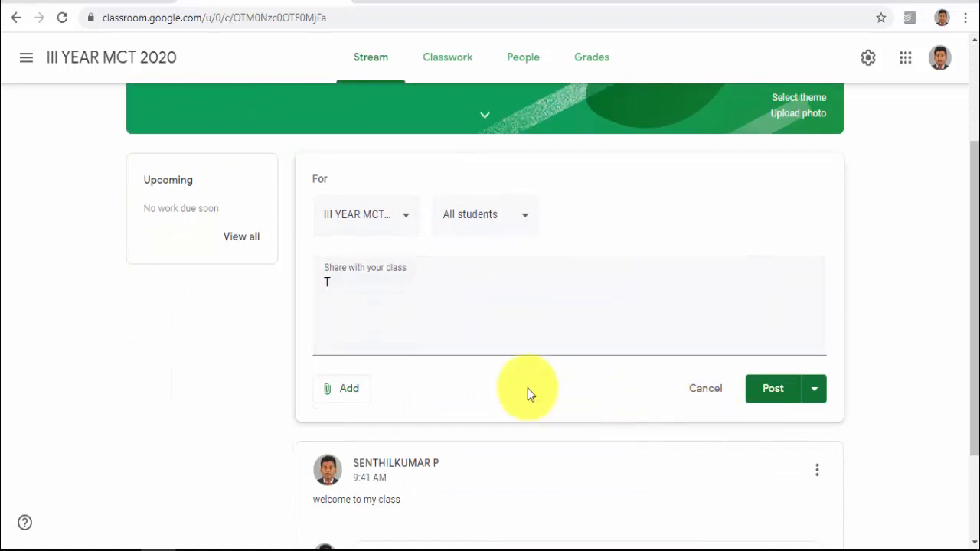
{"action": "left_click", "coordinate": [391, 294]}
{"action": "key", "text": "BackSpace"}
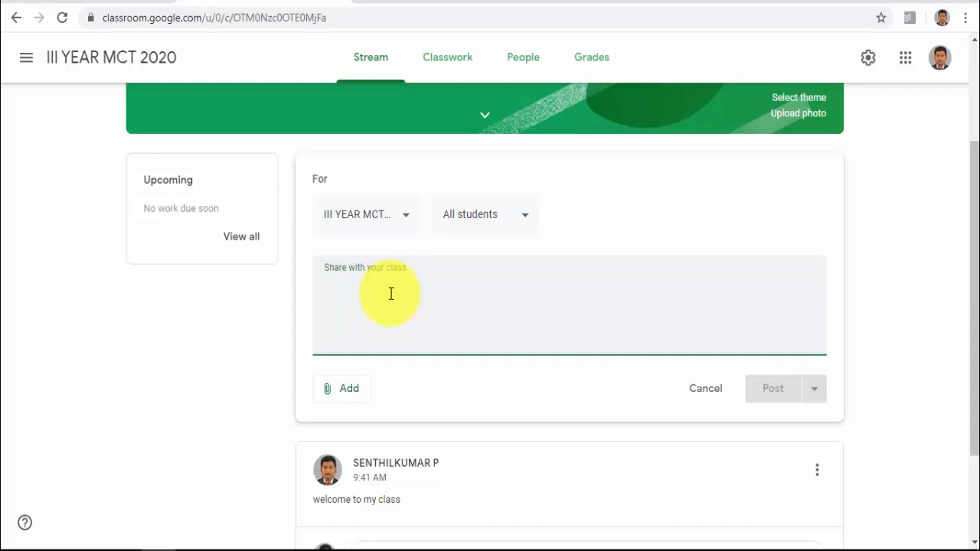
{"action": "scroll", "coordinate": [403, 289], "scroll_direction": "up", "scroll_amount": 1}
{"action": "scroll", "coordinate": [403, 289], "scroll_direction": "up", "scroll_amount": 2}
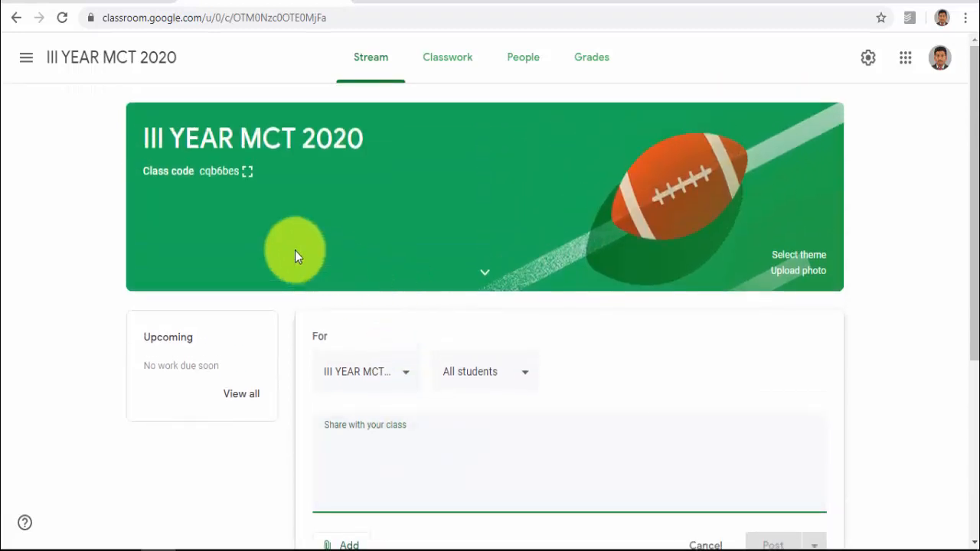
Start a new assignment in the classwork of III YEAR MCT 2020
{"action": "left_click", "coordinate": [452, 68]}
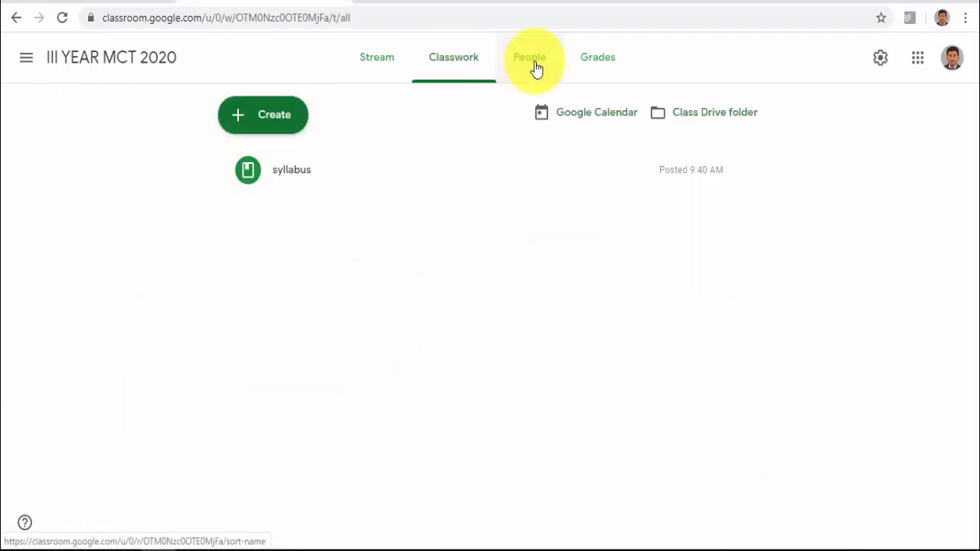
{"action": "left_click", "coordinate": [534, 68]}
{"action": "left_click", "coordinate": [456, 71]}
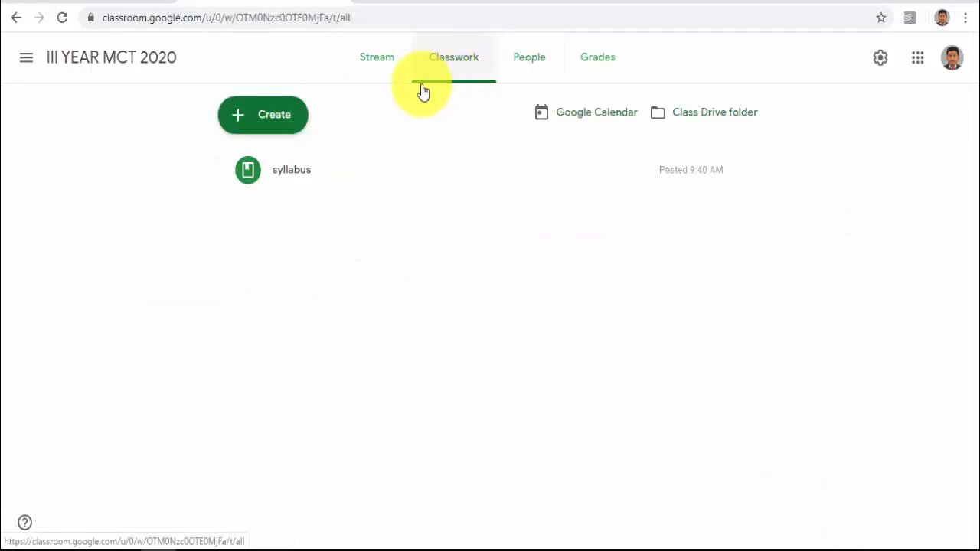
{"action": "left_click", "coordinate": [272, 131]}
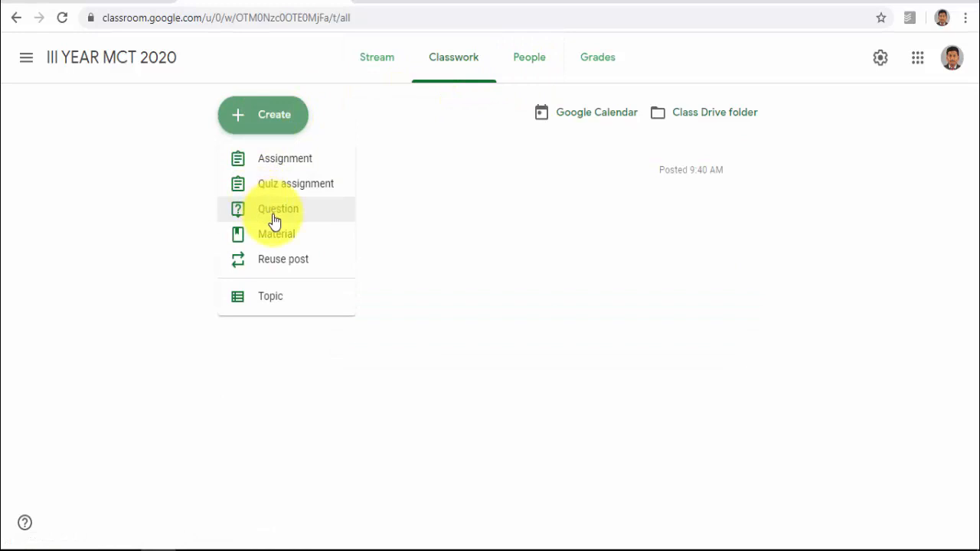
{"action": "left_click", "coordinate": [282, 160]}
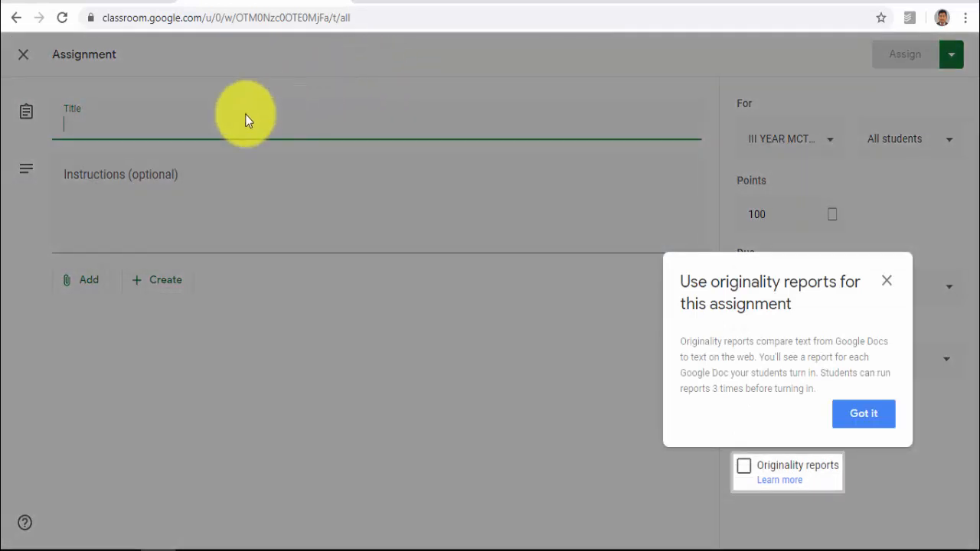
Switch to the archived class Theory of Machines -2 and expand the details of Assignment -1 in its classwork
{"action": "left_click", "coordinate": [418, 3]}
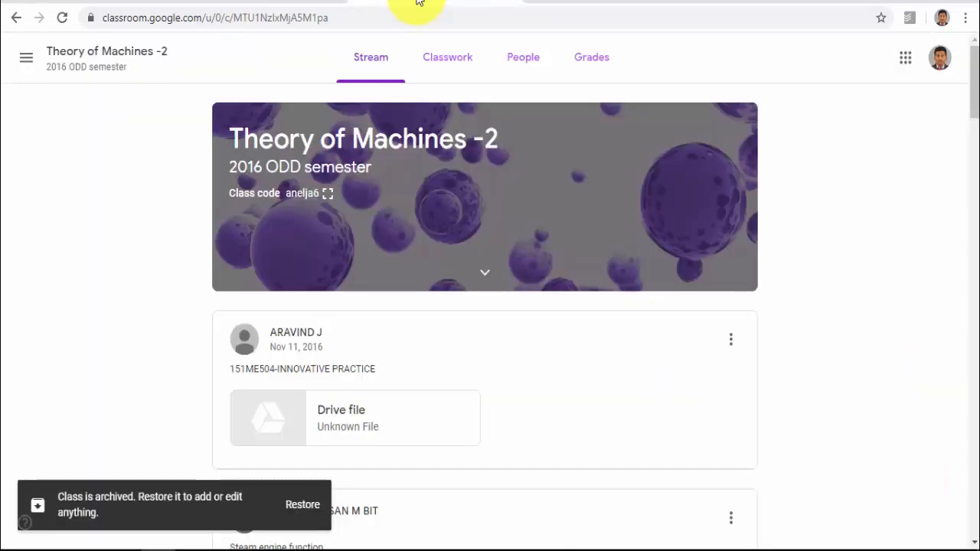
{"action": "left_click", "coordinate": [434, 63]}
{"action": "left_click", "coordinate": [284, 188]}
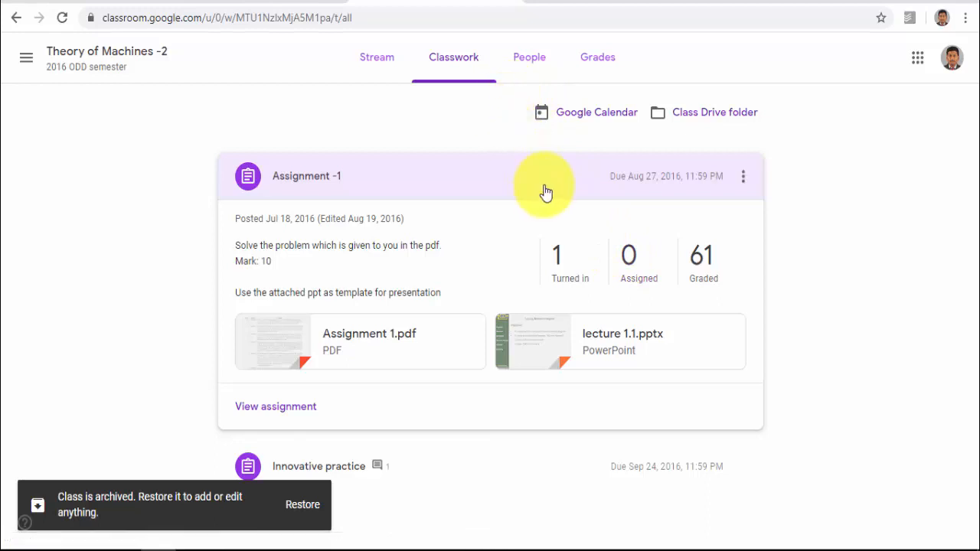
Review the students' grades for Innovative practice and Assignment -1 in the archived class
{"action": "left_click", "coordinate": [618, 65]}
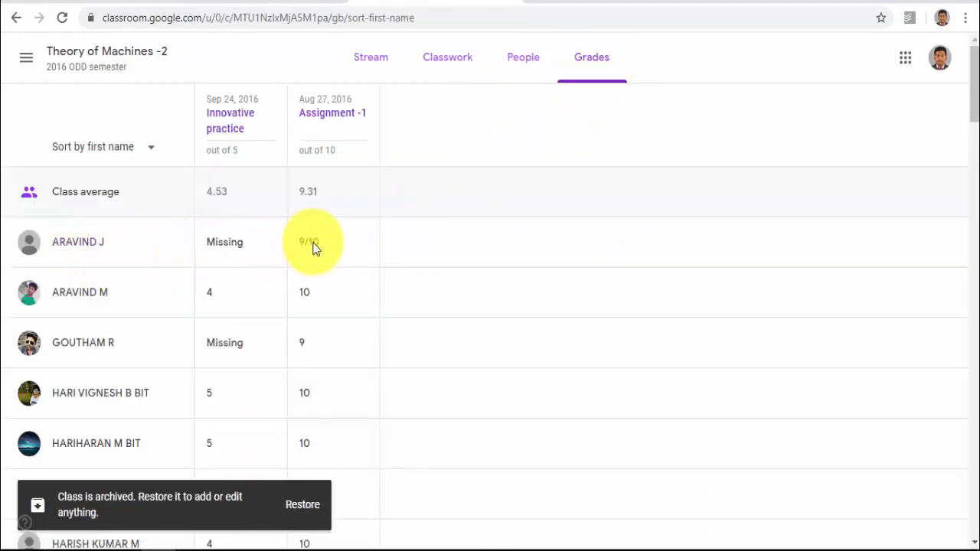
{"action": "scroll", "coordinate": [321, 383], "scroll_direction": "down", "scroll_amount": 20}
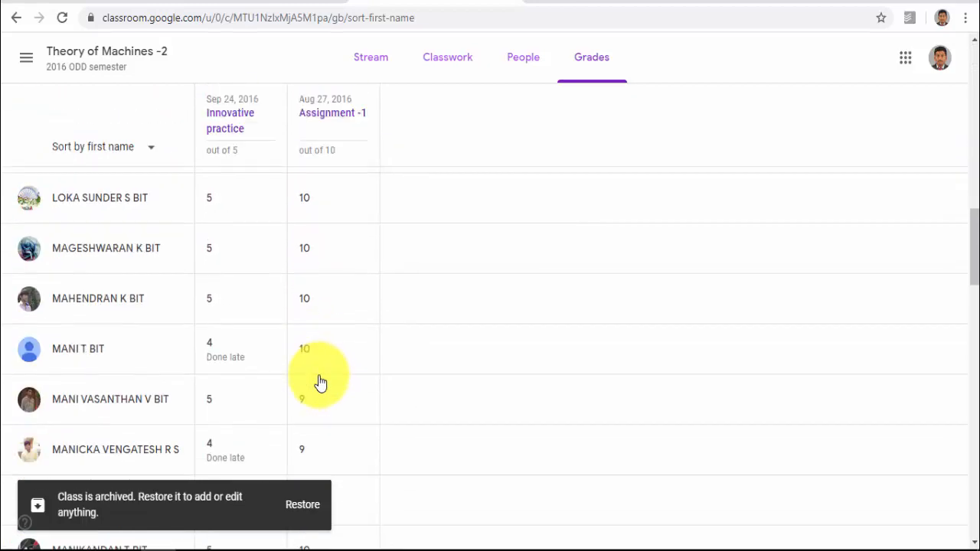
{"action": "scroll", "coordinate": [321, 383], "scroll_direction": "up", "scroll_amount": 1}
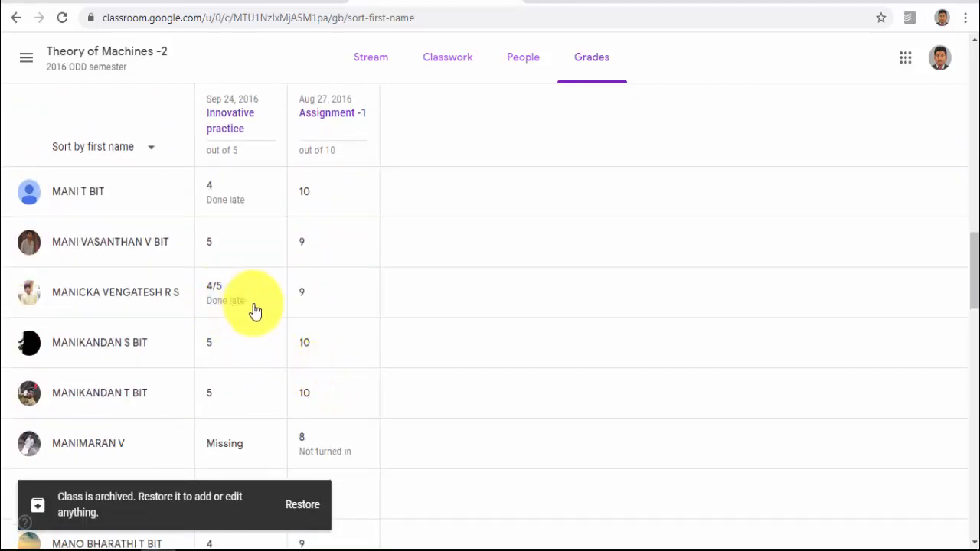
{"action": "scroll", "coordinate": [246, 212], "scroll_direction": "up", "scroll_amount": 10}
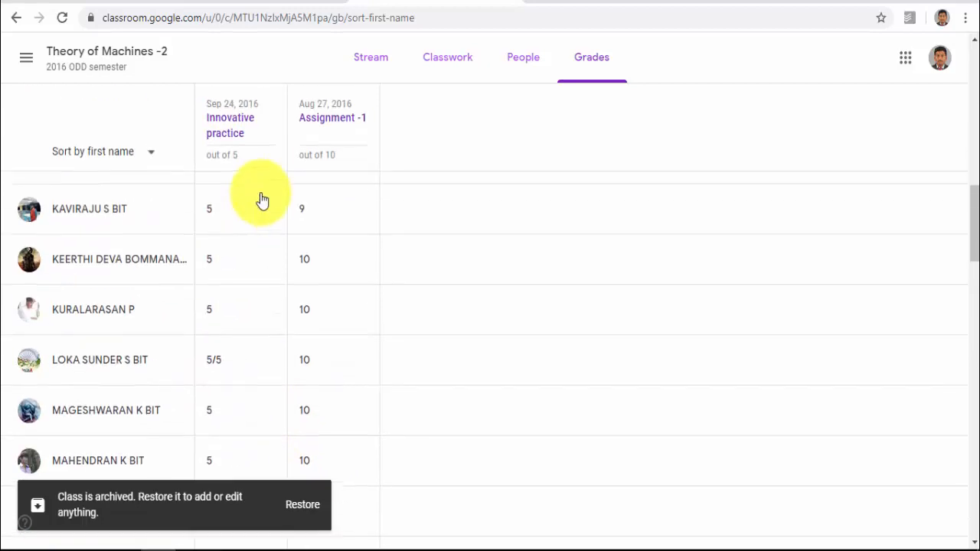
Look through the archived class's people, classwork and grades pages again, ending on the classwork with Assignment -1
{"action": "left_click", "coordinate": [529, 74]}
{"action": "left_click", "coordinate": [467, 69]}
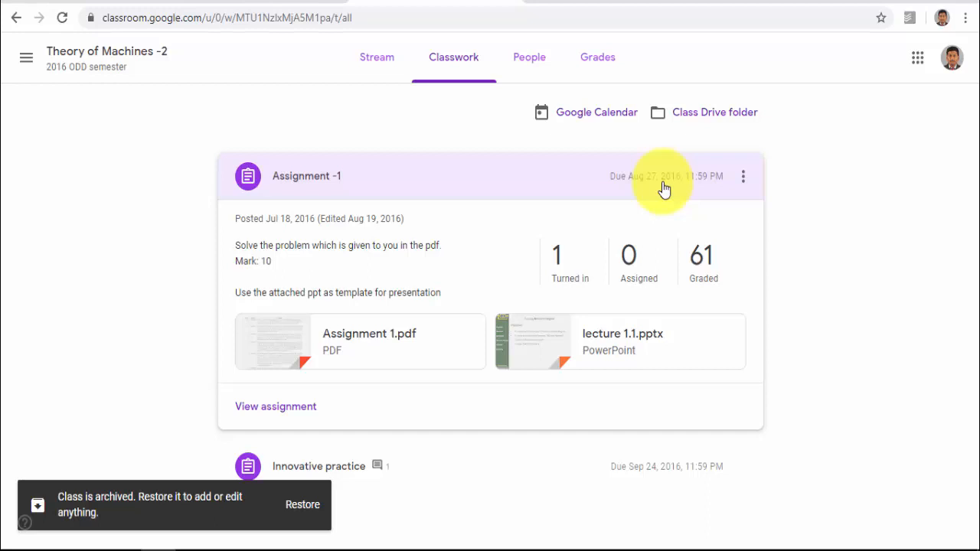
{"action": "left_click", "coordinate": [600, 64]}
{"action": "left_click", "coordinate": [519, 64]}
{"action": "left_click", "coordinate": [446, 65]}
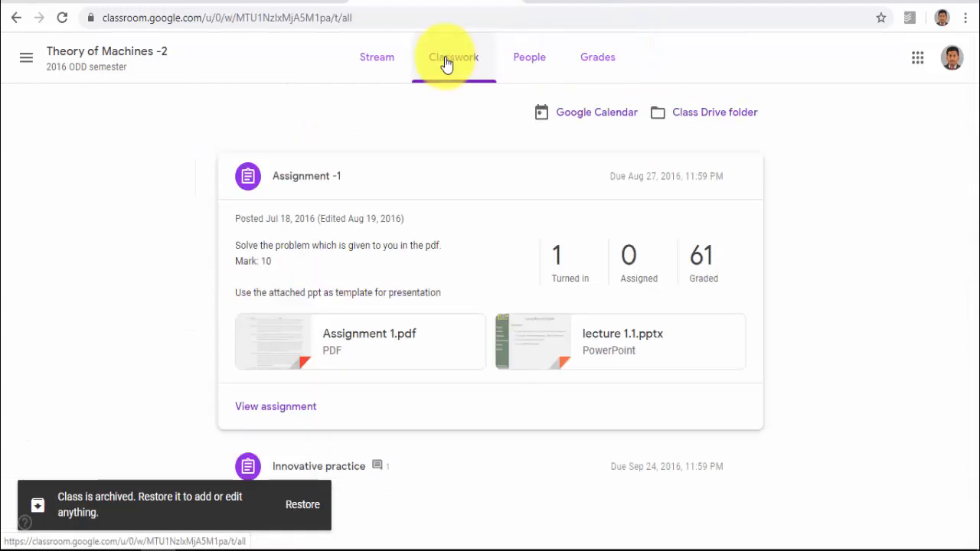
Examine the student posts in the archived class's stream, preview an innovative practices video, and return to the start of the stream
{"action": "left_click", "coordinate": [398, 69]}
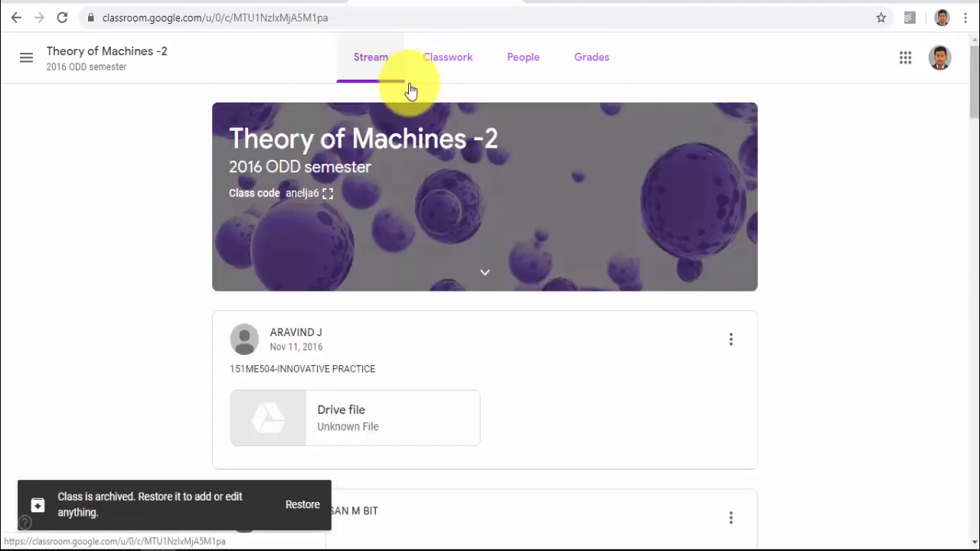
{"action": "scroll", "coordinate": [432, 332], "scroll_direction": "down", "scroll_amount": 12}
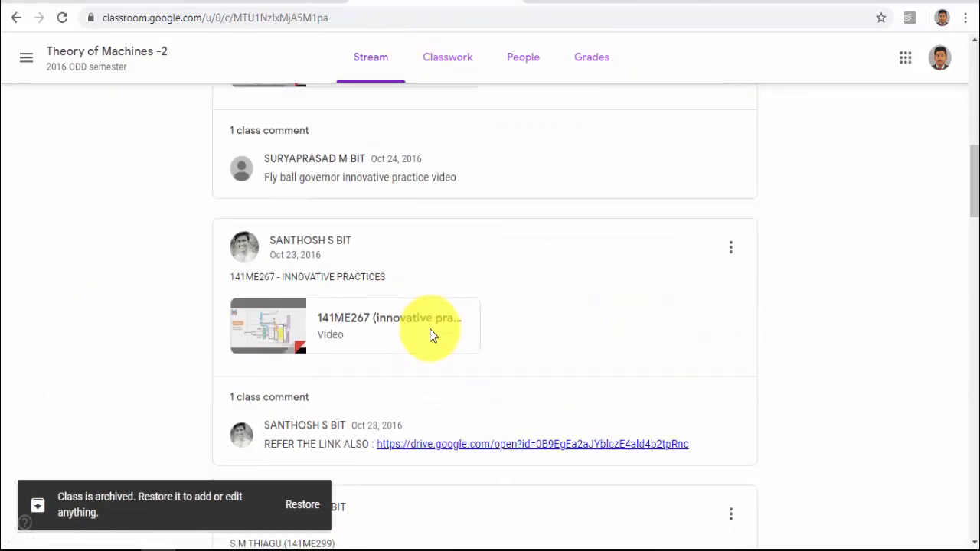
{"action": "scroll", "coordinate": [431, 335], "scroll_direction": "down", "scroll_amount": 3}
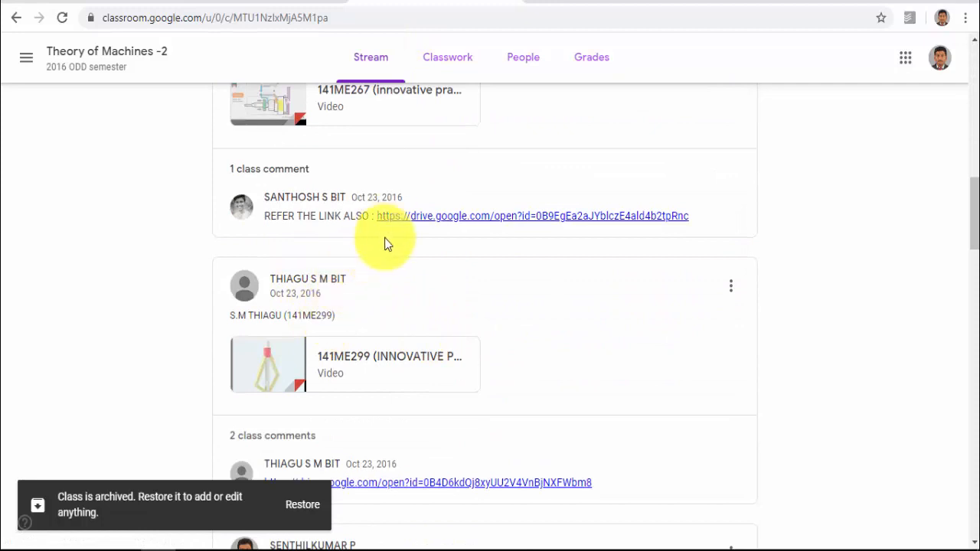
{"action": "scroll", "coordinate": [373, 236], "scroll_direction": "up", "scroll_amount": 1}
{"action": "left_click", "coordinate": [287, 182]}
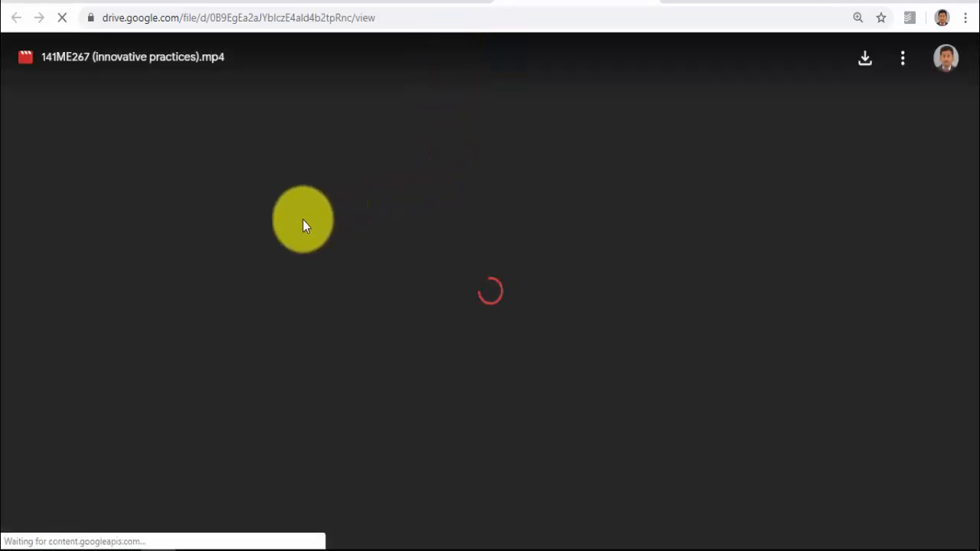
{"action": "left_click", "coordinate": [651, 2]}
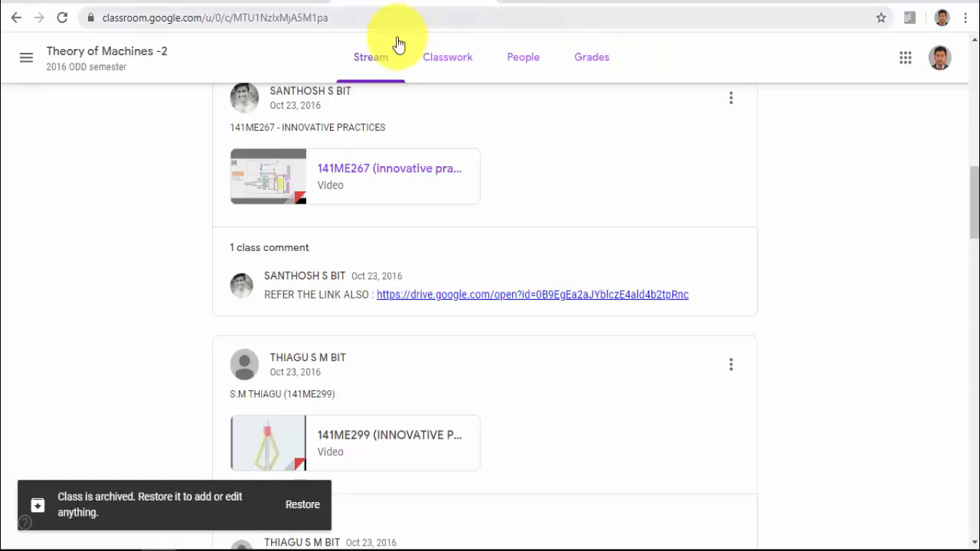
{"action": "scroll", "coordinate": [369, 243], "scroll_direction": "up", "scroll_amount": 5}
{"action": "scroll", "coordinate": [369, 243], "scroll_direction": "up", "scroll_amount": 5}
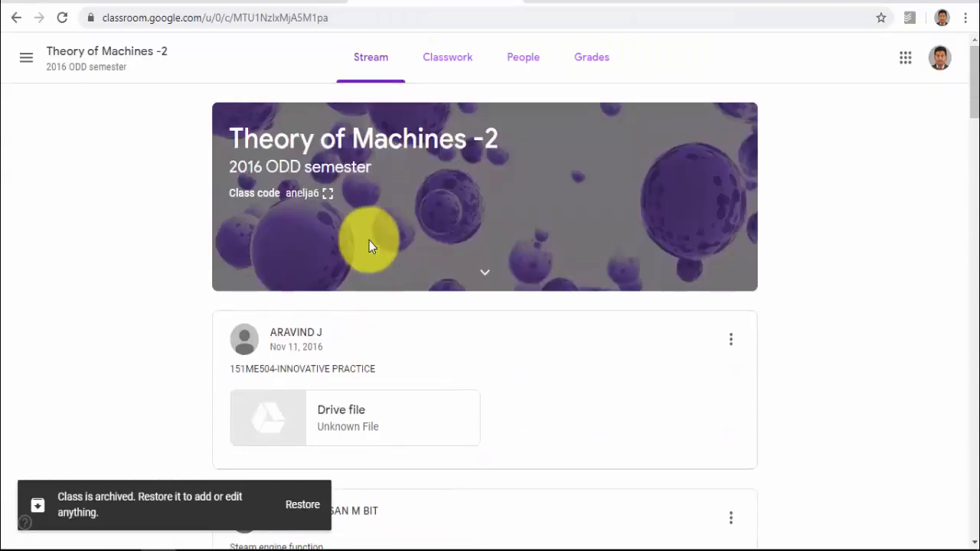